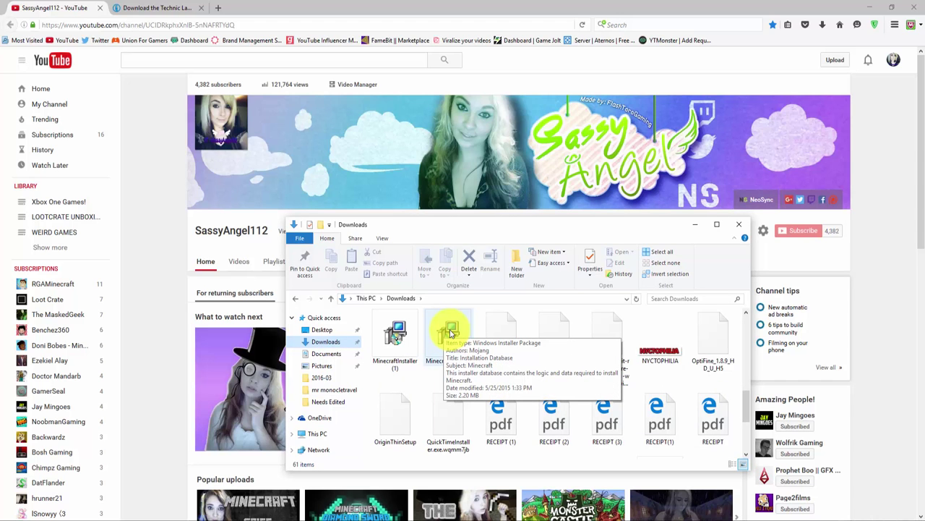
- Run MinecraftInstaller from the Downloads folder, put the folder window away and choose to repair the existing Minecraft installation
double_click(450, 332)
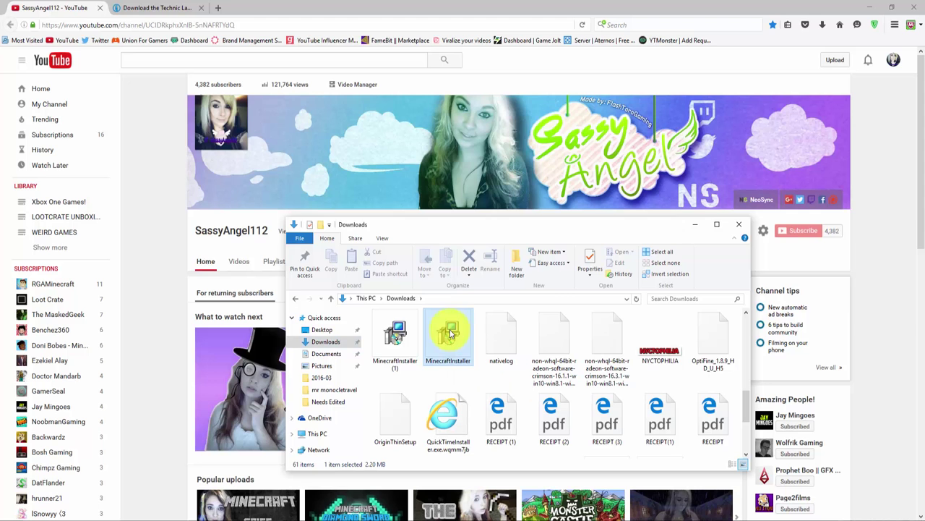
click(743, 227)
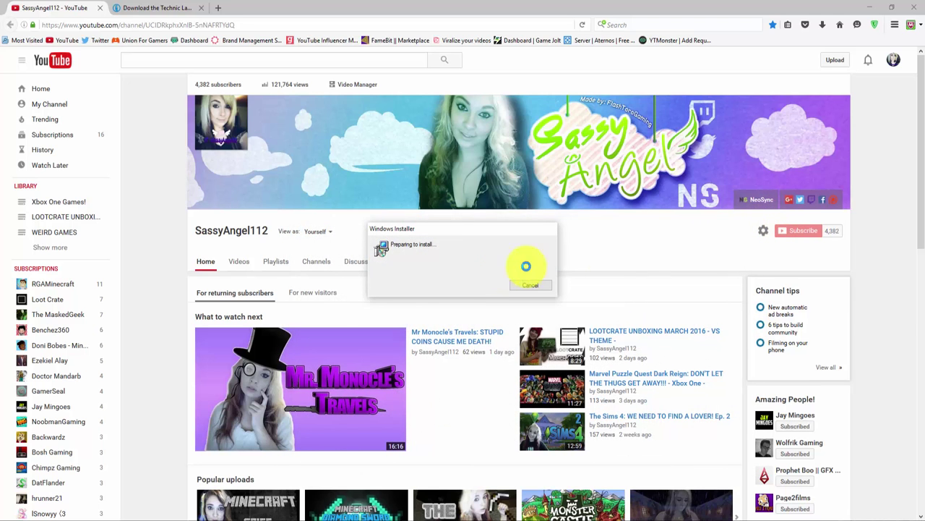
click(515, 343)
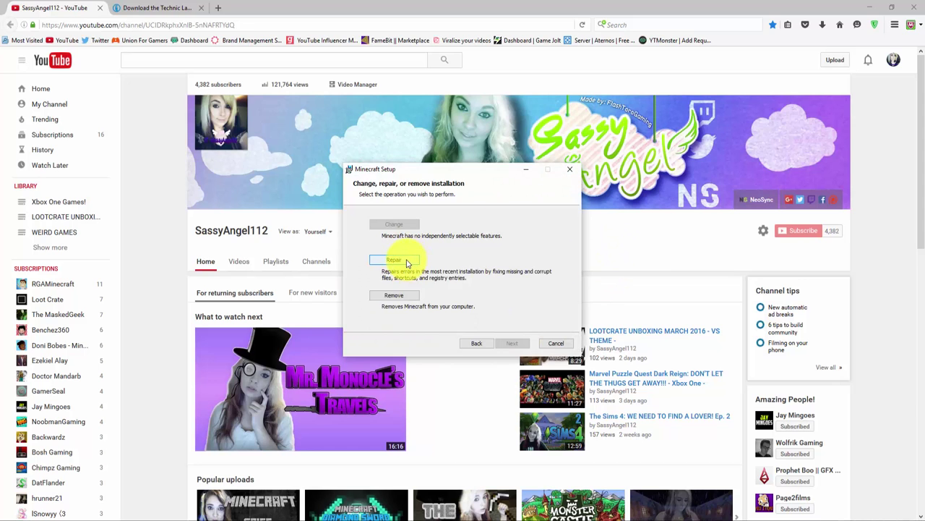
click(394, 259)
click(516, 344)
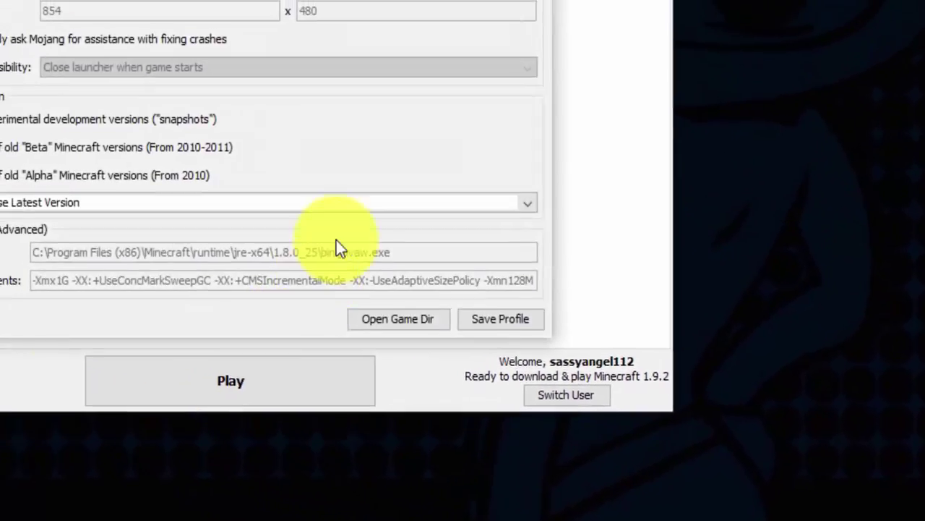
- Save the launcher profile with the game version set to Use Latest Version, and start Minecraft
click(333, 203)
click(332, 203)
click(500, 319)
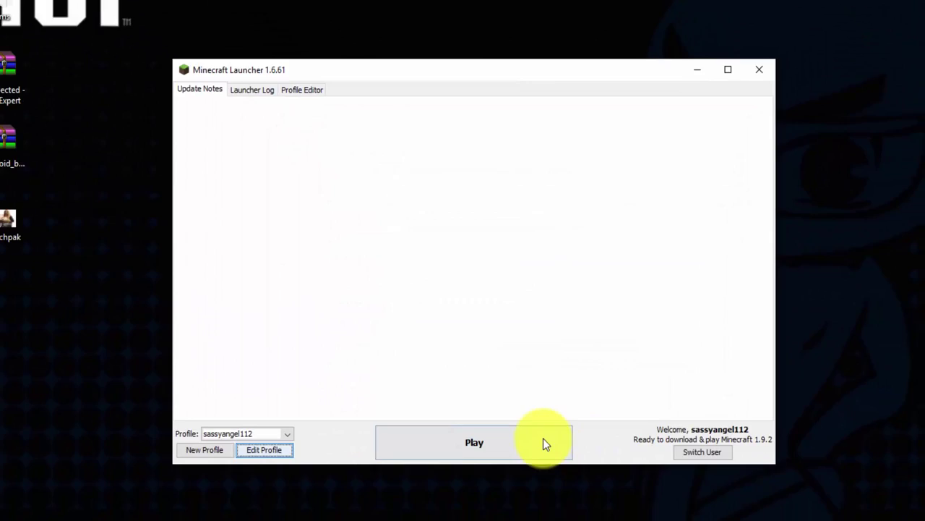
click(546, 442)
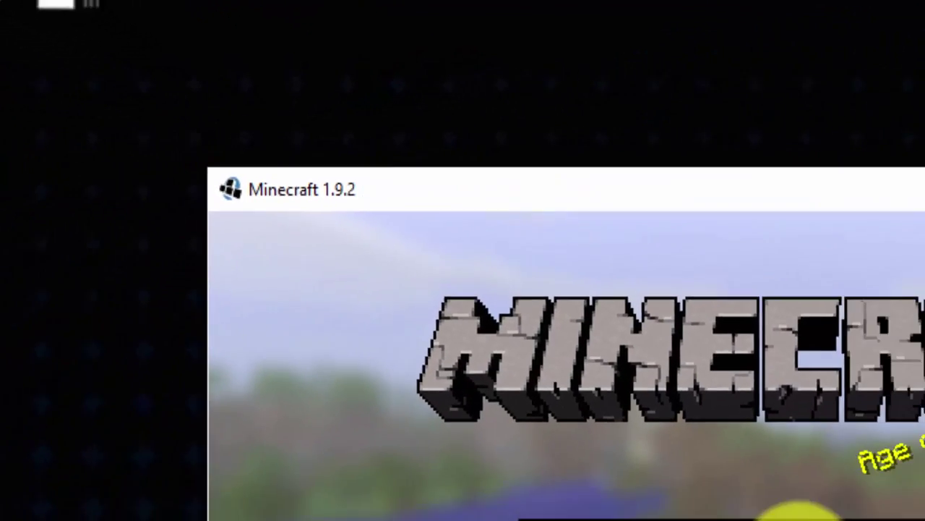
- Open the single-player world list, return to the title screen and maximize the game window
click(463, 280)
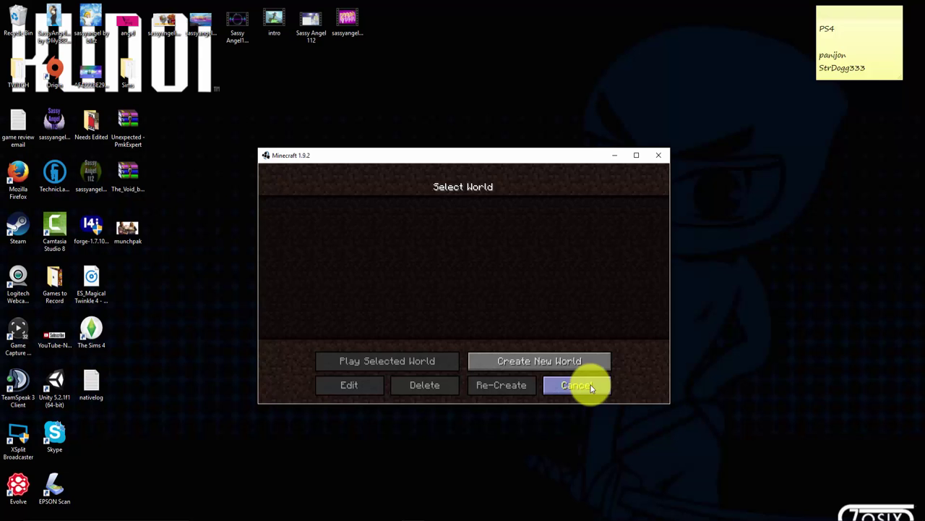
click(589, 384)
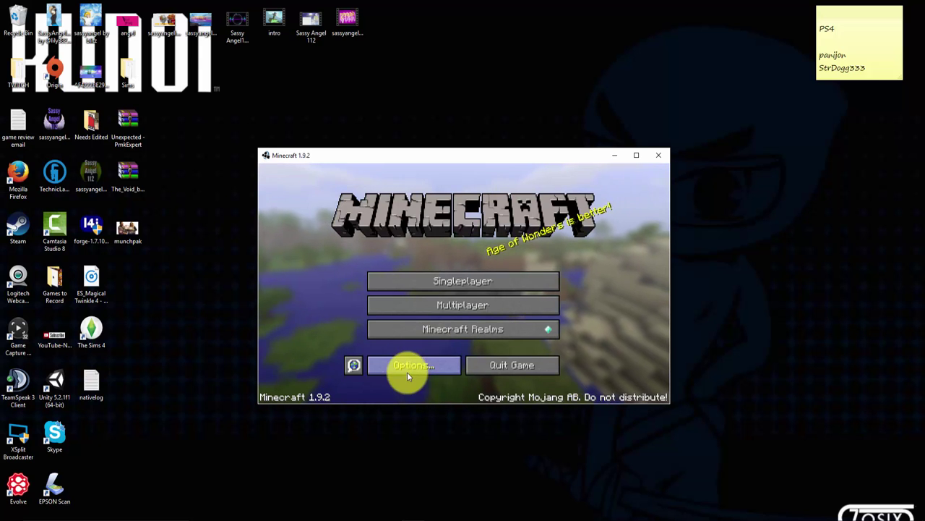
click(636, 155)
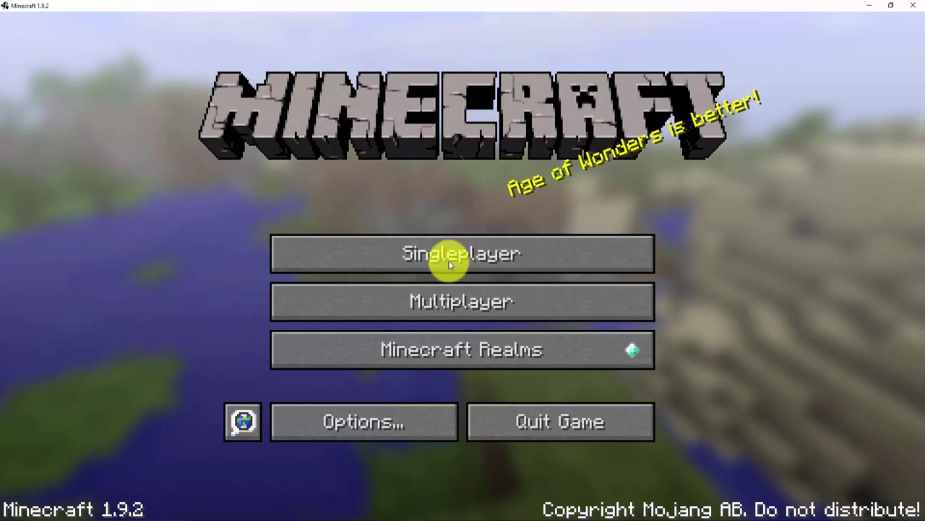
- Create a new single-player world with the default settings
click(441, 258)
click(682, 483)
click(499, 255)
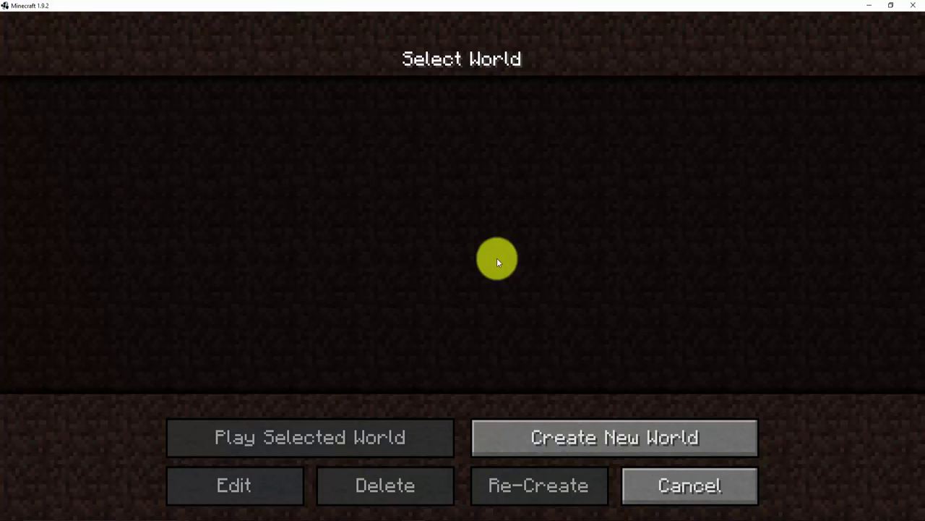
click(611, 434)
click(437, 483)
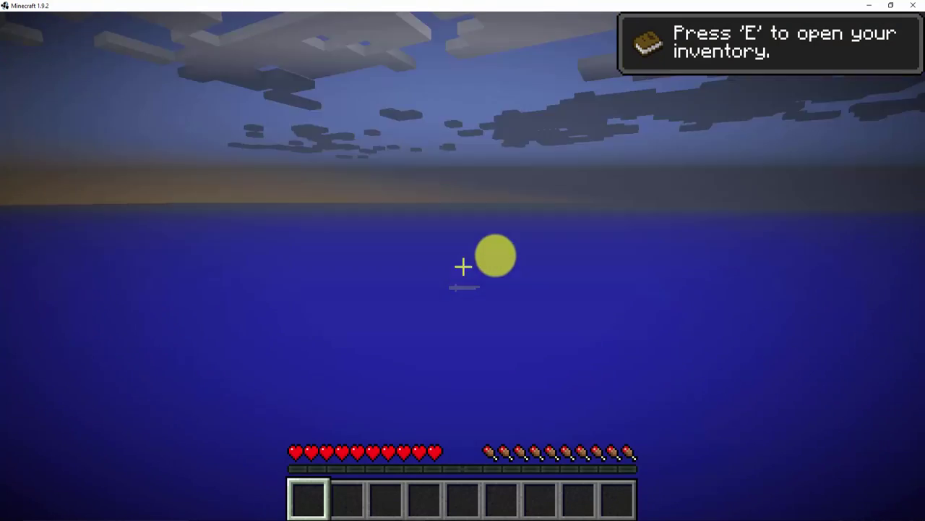
- Check the player's inventory and break tall grass in the new world to collect seeds
key(e)
key(e)
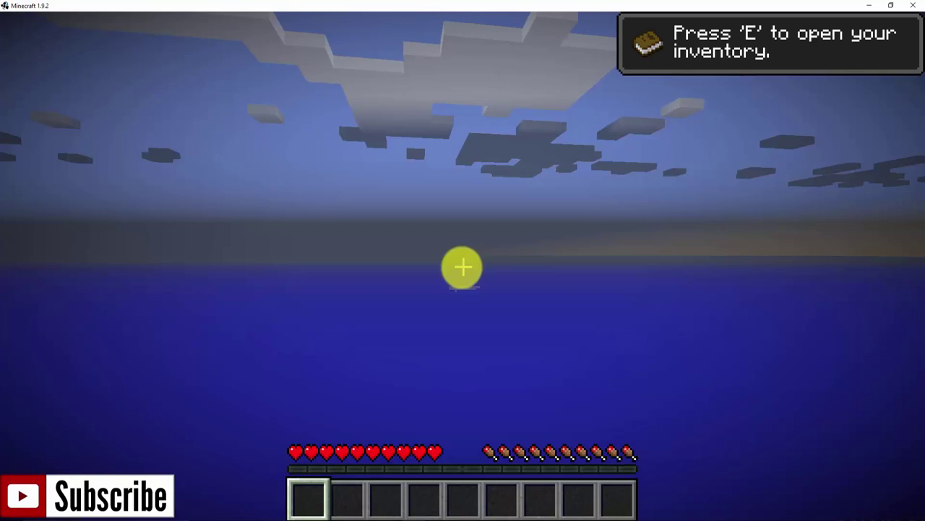
key(e)
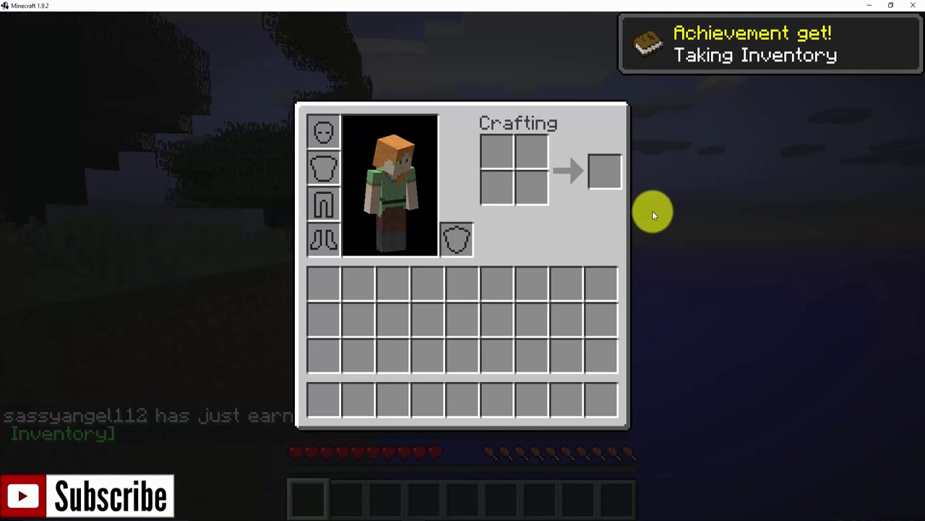
key(e)
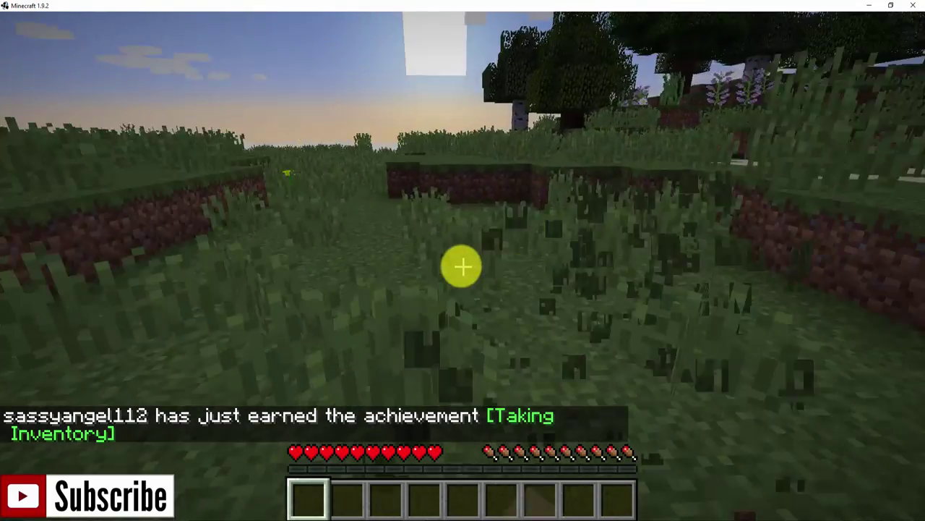
click(463, 268)
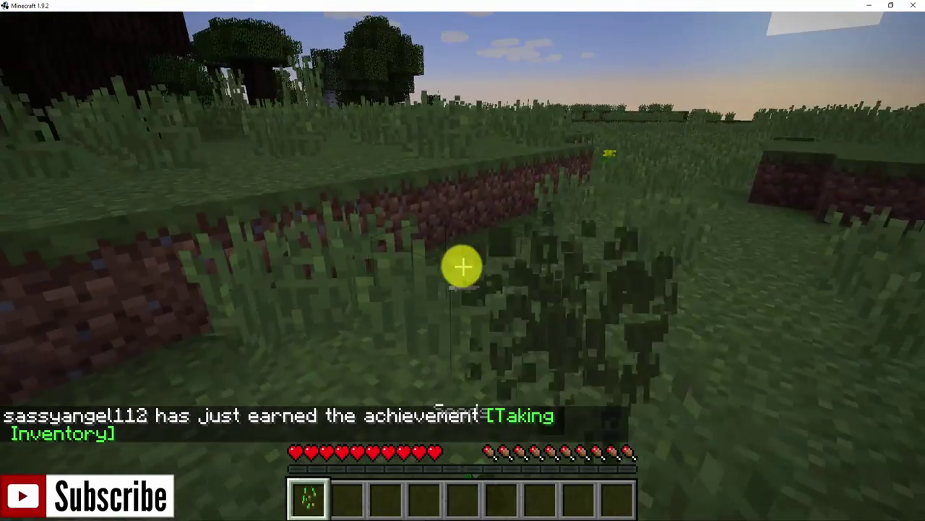
click(463, 267)
key(e)
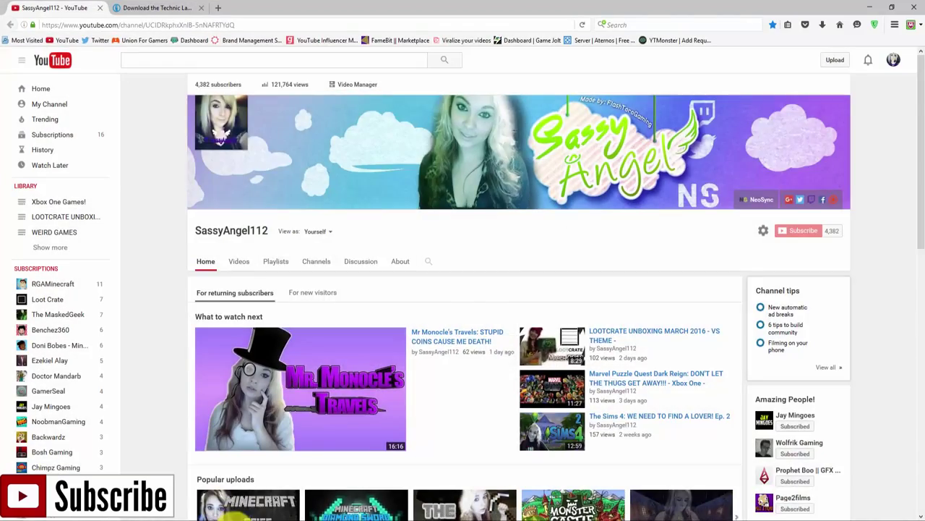
- In the browser, view the YouTube channel's For new visitors section and pause its featured video
scroll(395, 331, down, 2)
click(313, 172)
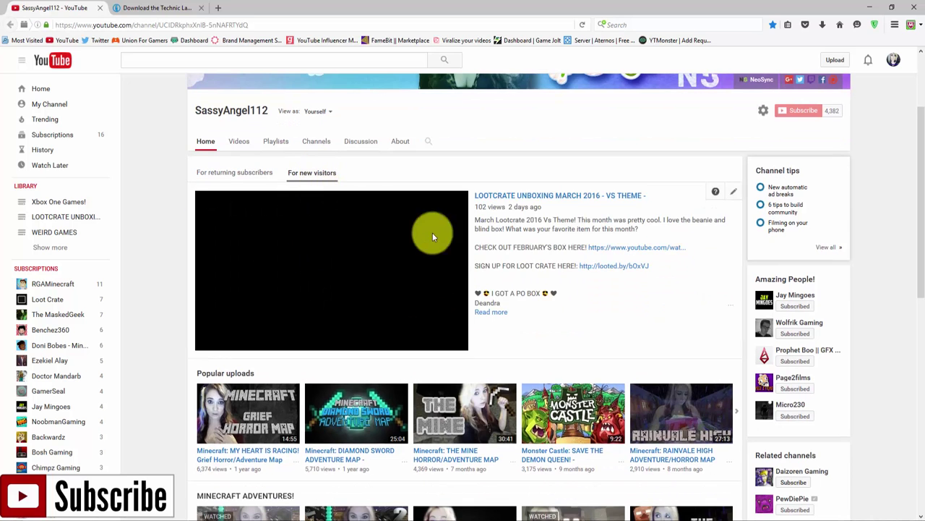
click(322, 227)
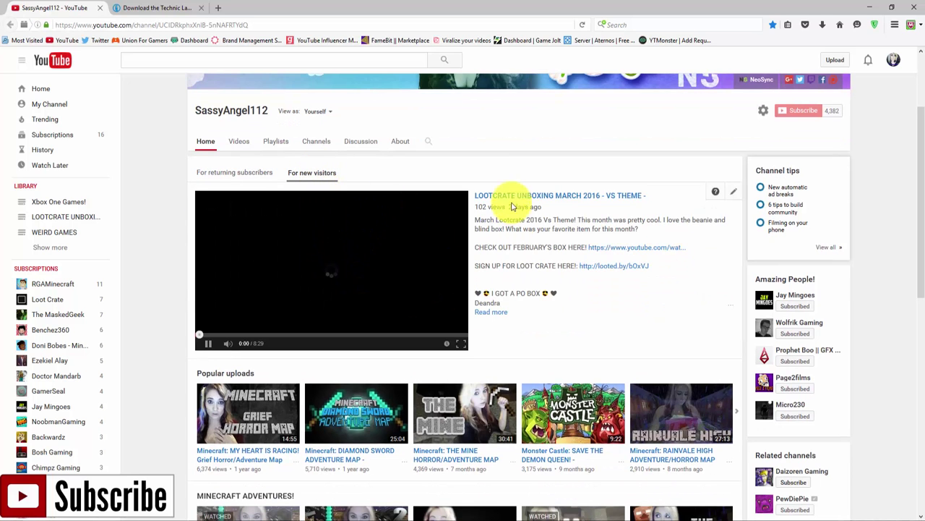
click(207, 348)
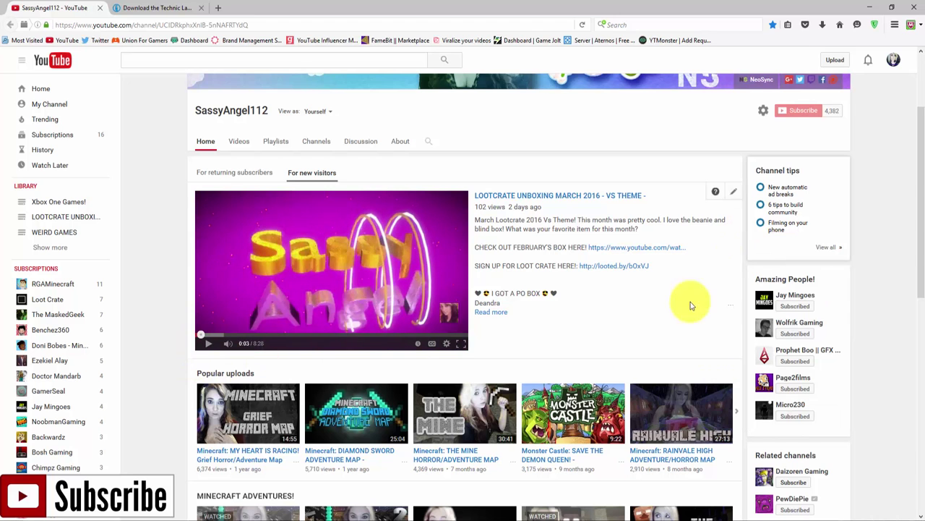
scroll(649, 374, up, 2)
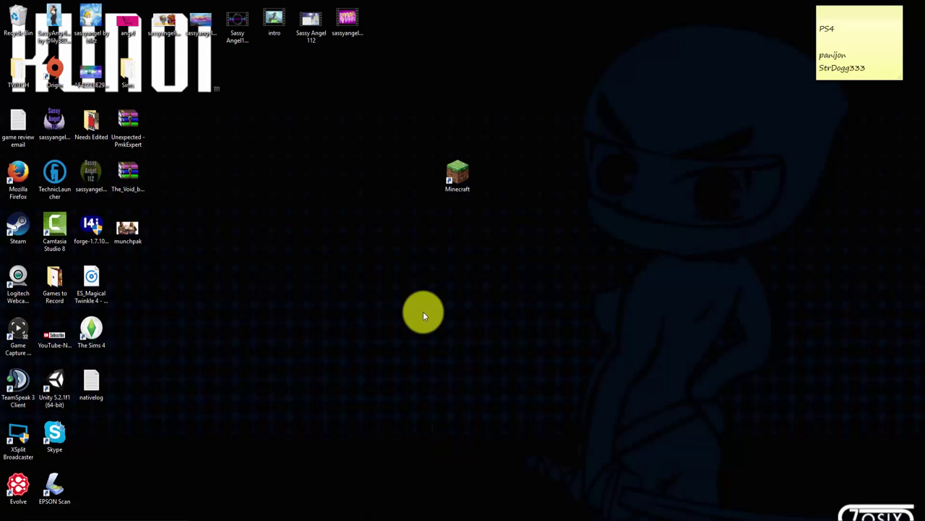
- Download the Windows version of the Technic Launcher from technicpack.net and show the saved file in its folder
double_click(66, 187)
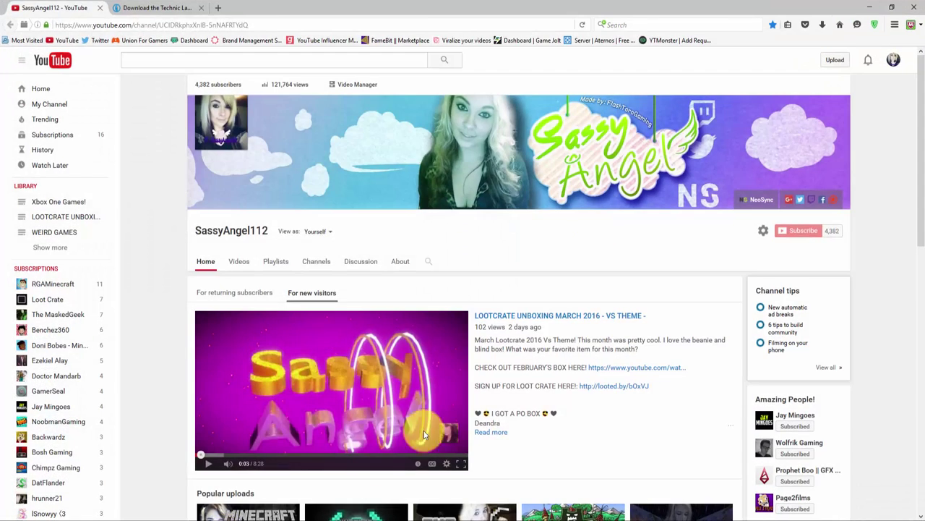
click(157, 8)
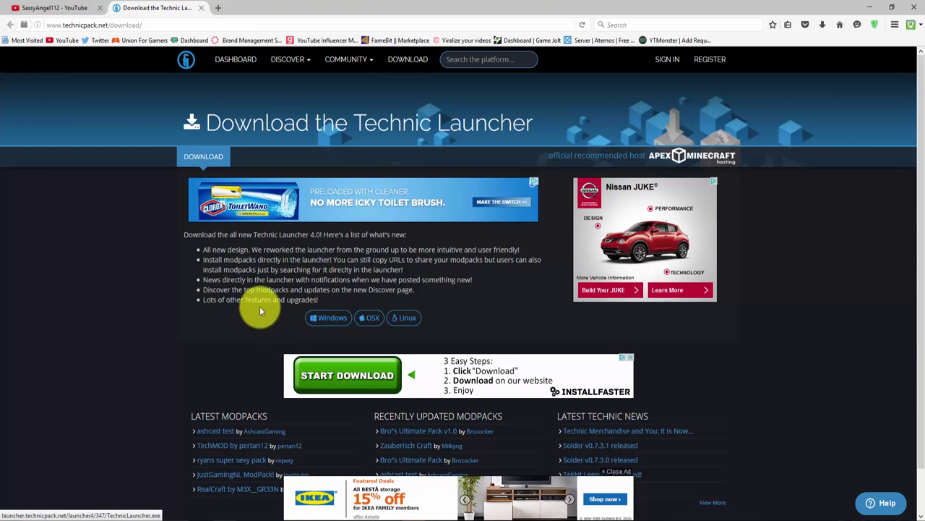
click(327, 318)
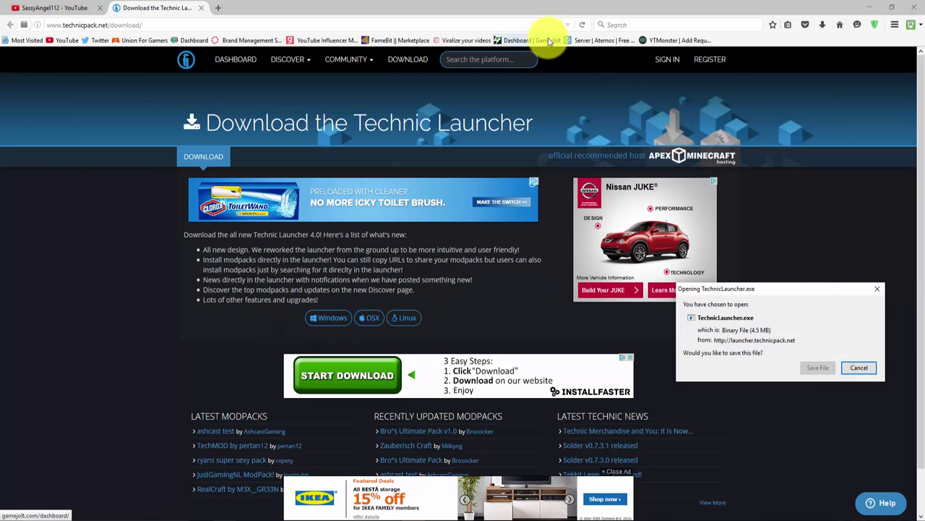
click(817, 367)
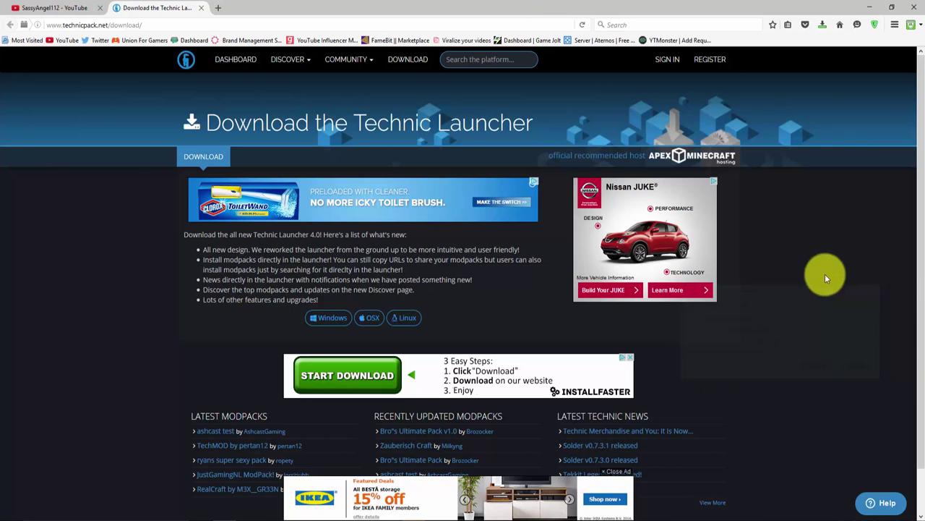
click(822, 25)
click(817, 58)
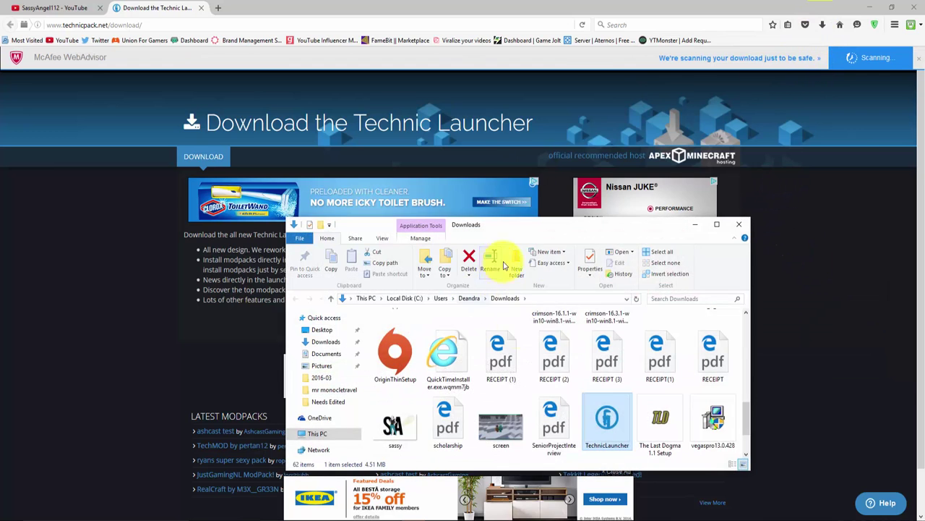
- Run TechnicLauncher from the Downloads folder and close the launcher window in the background
double_click(613, 427)
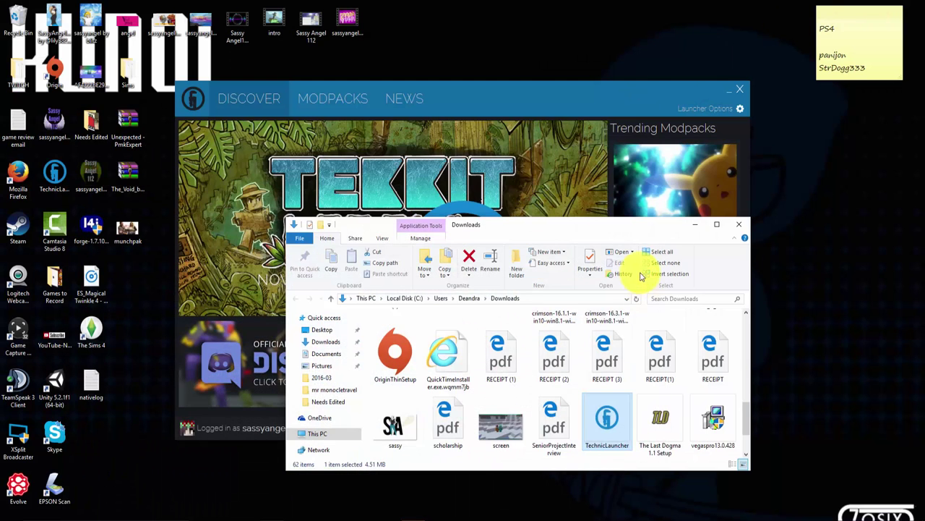
click(745, 92)
click(745, 92)
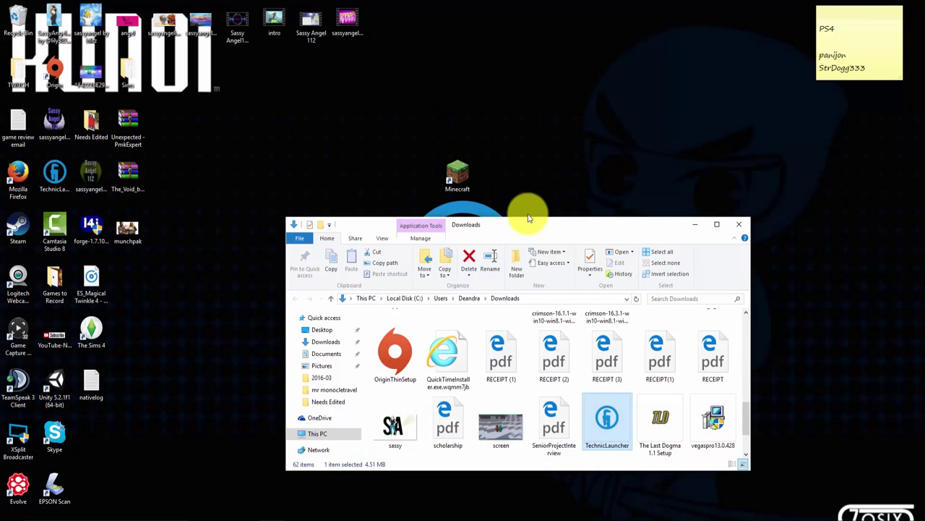
- Try to move TechnicLauncher from Downloads to the desktop, cancel the move and put the Downloads window away
drag(595, 306, 134, 299)
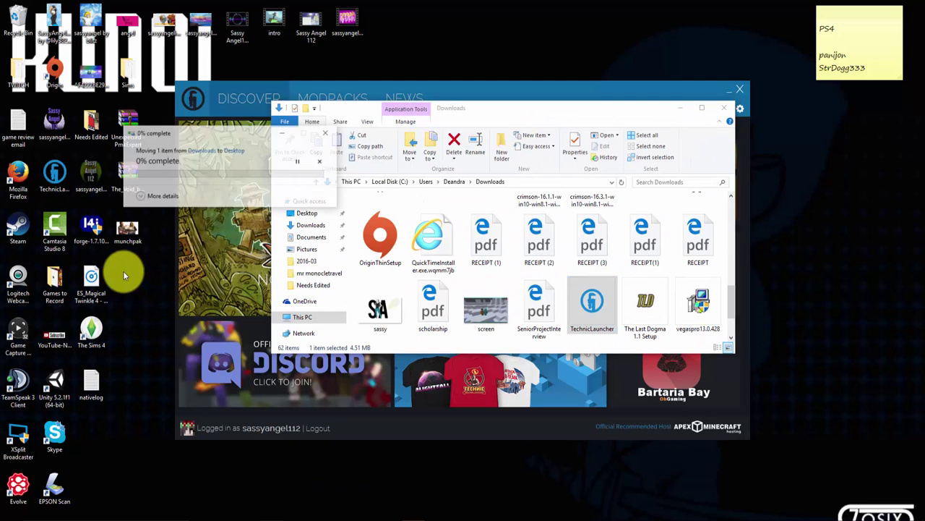
click(322, 133)
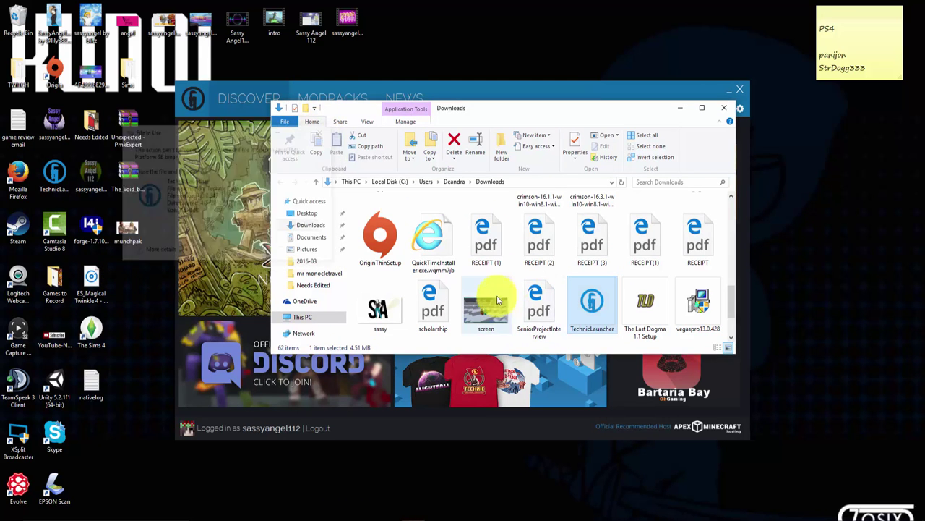
drag(679, 108, 682, 136)
click(685, 136)
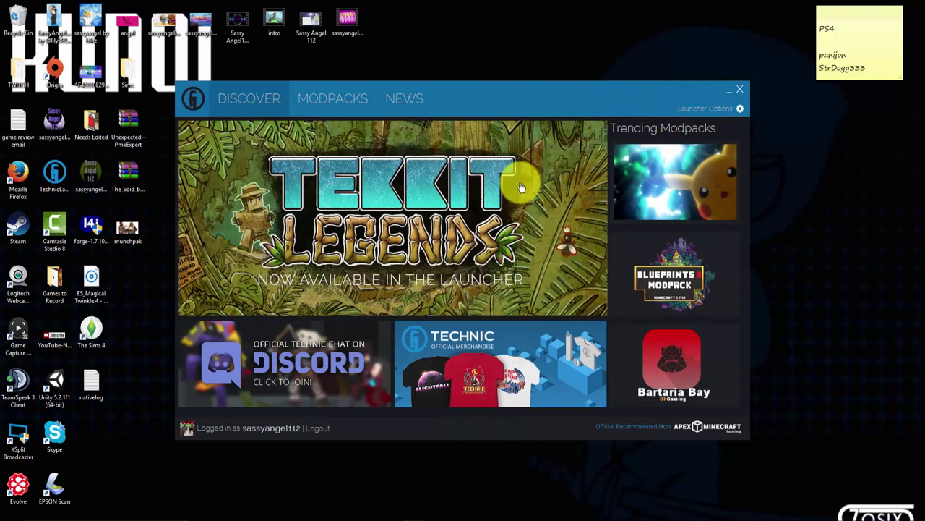
- Bring up the Technic Platform login form and select the username field holding the saved Minecraft account
click(455, 253)
click(457, 263)
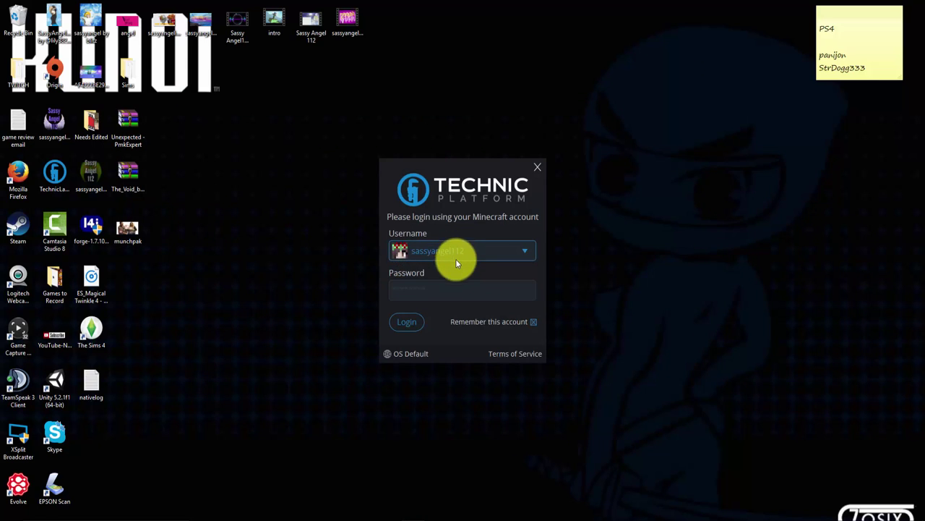
click(458, 253)
click(459, 256)
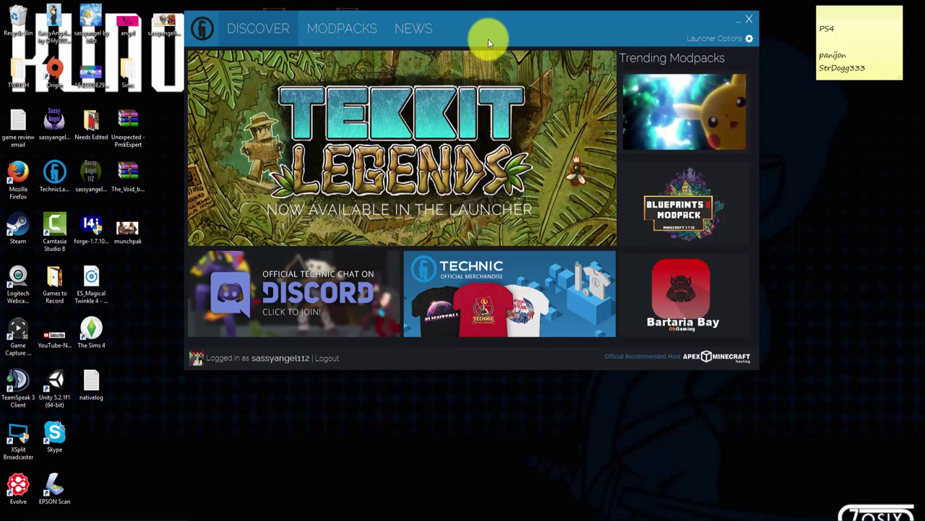
- Browse the launcher's modpack list, viewing Tekkit Legends, Hexxit, Blightfall and Attack of the B-Team
drag(488, 38, 490, 86)
click(329, 83)
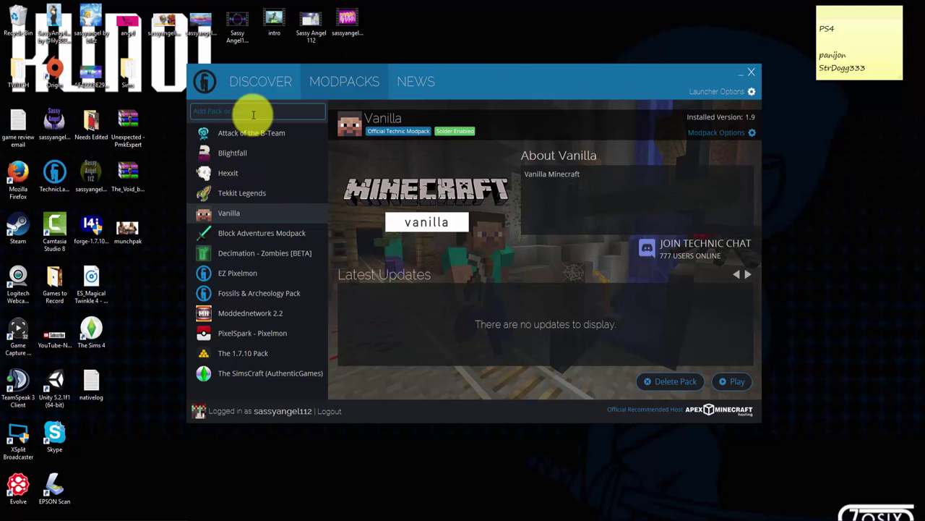
click(238, 192)
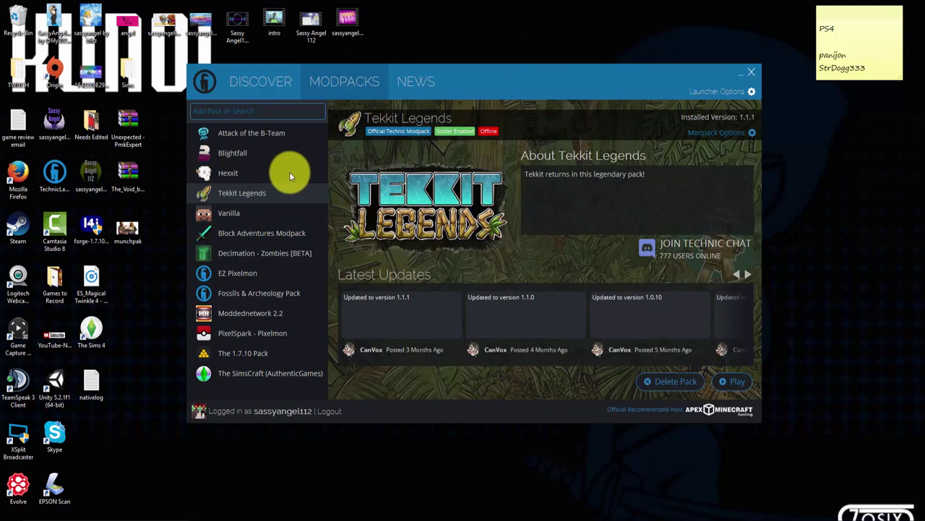
click(288, 172)
click(284, 152)
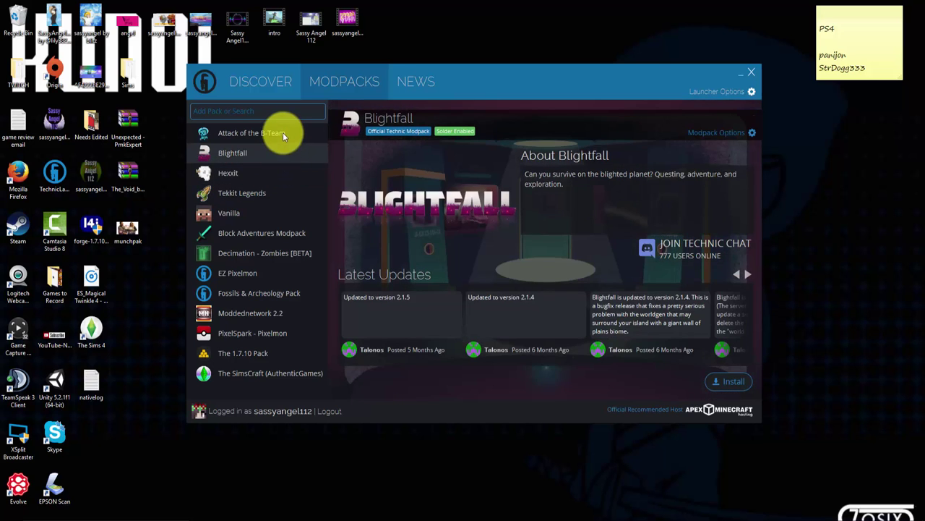
click(283, 133)
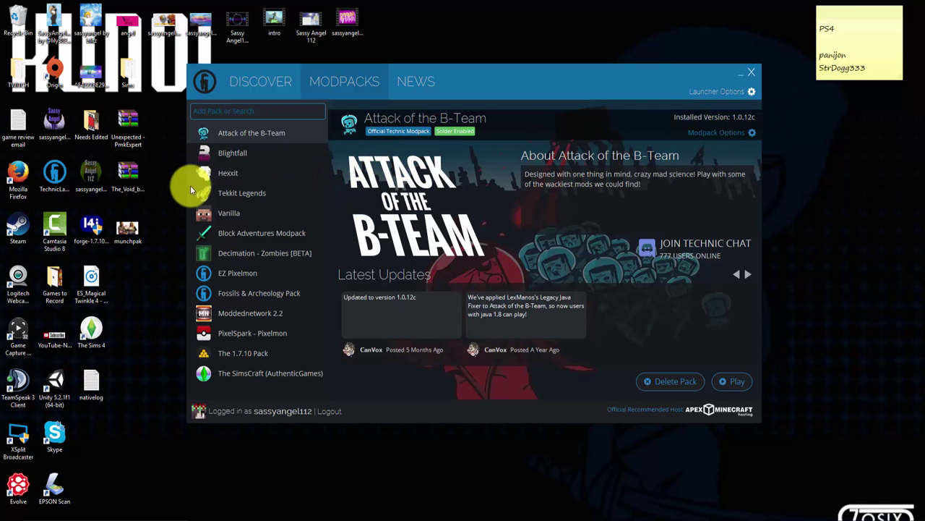
- Select the Vanilla modpack and look at its modpack options
click(218, 215)
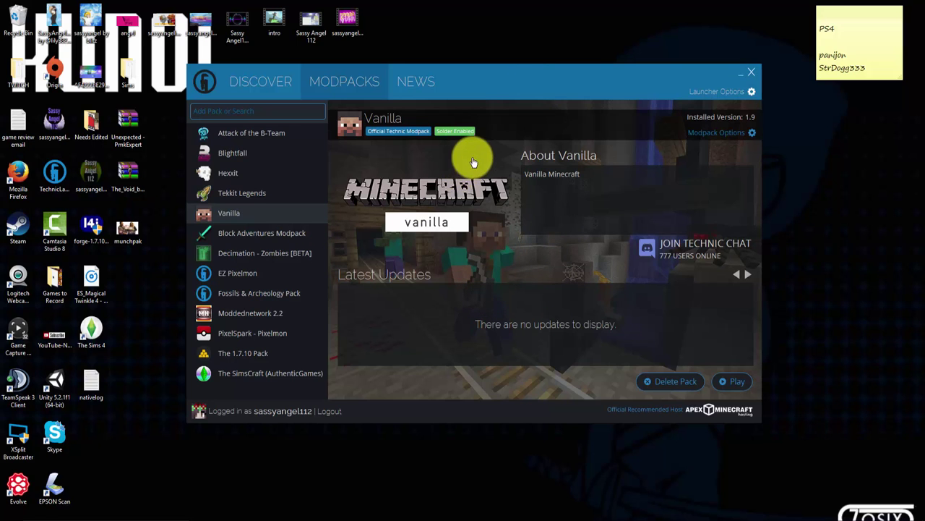
click(752, 133)
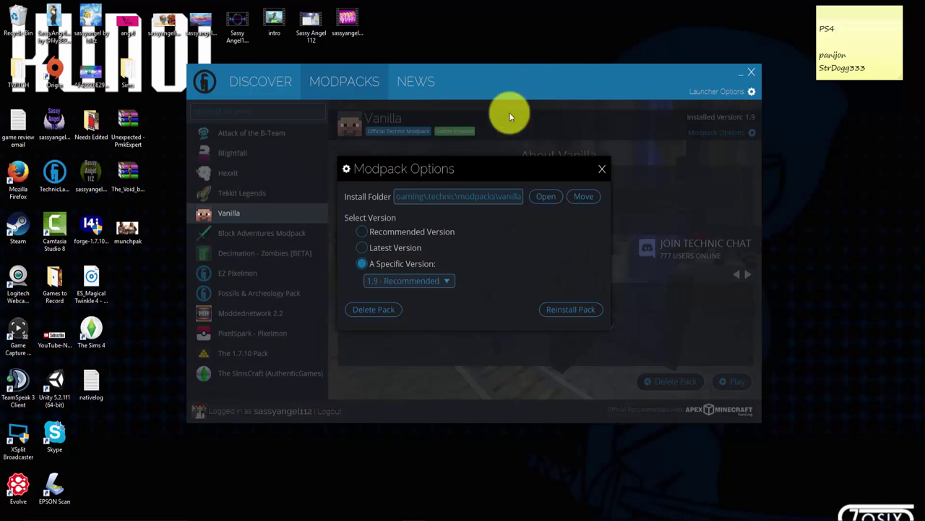
click(607, 170)
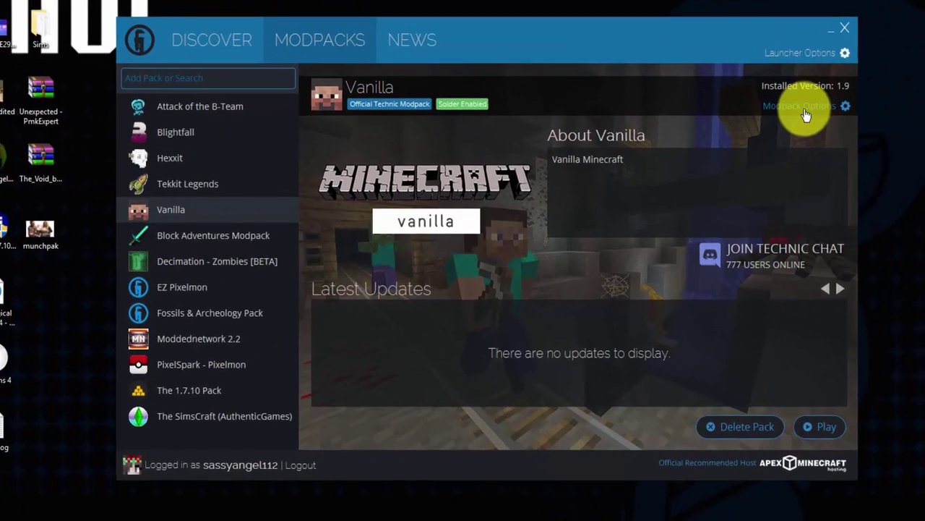
- Try version 1.8.7 for the Vanilla modpack, set it back to Recommended Version and close the modpack options
click(720, 133)
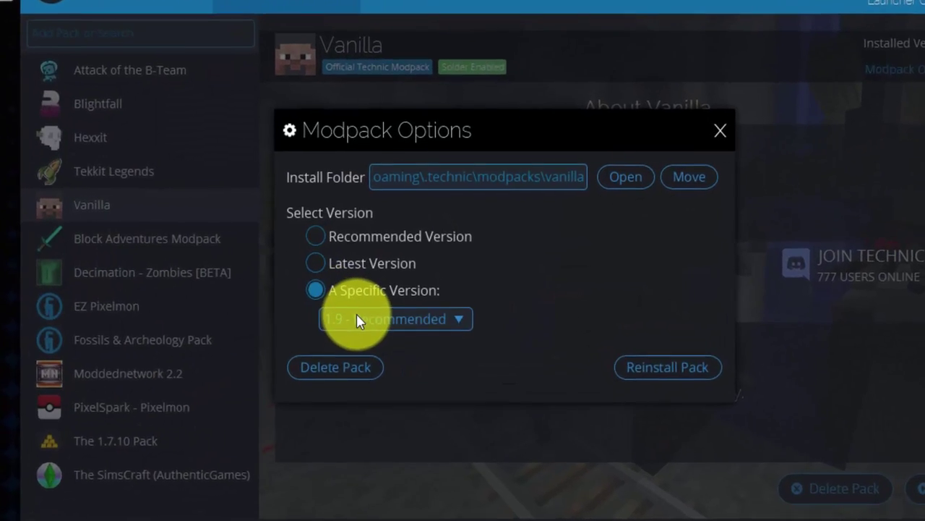
click(379, 291)
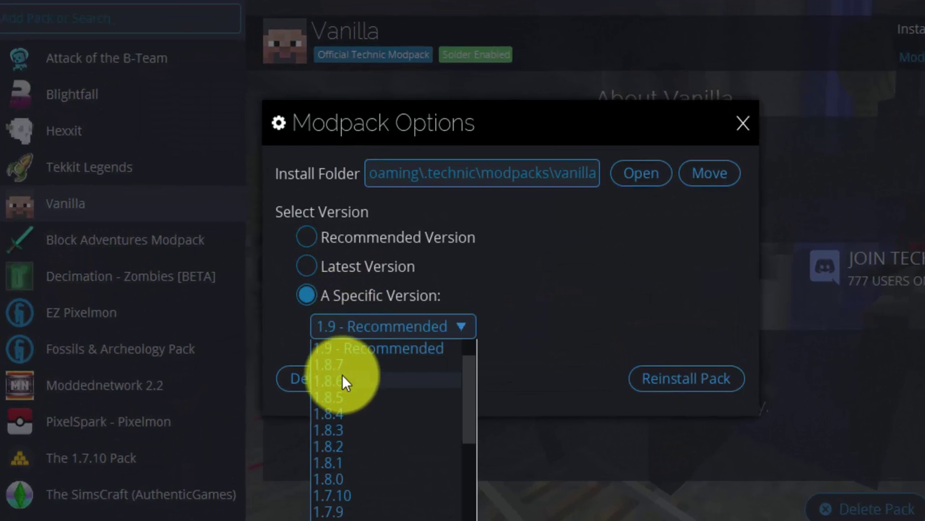
click(365, 364)
click(413, 332)
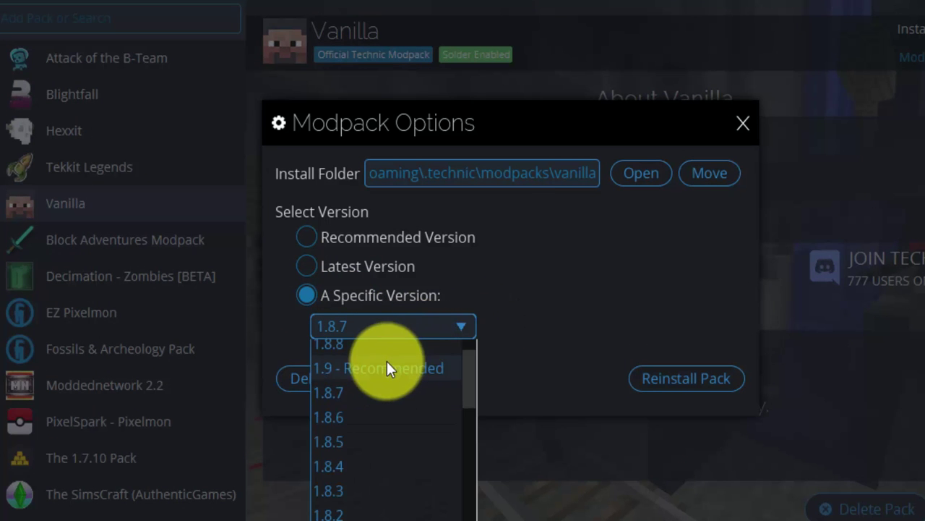
click(386, 363)
click(348, 237)
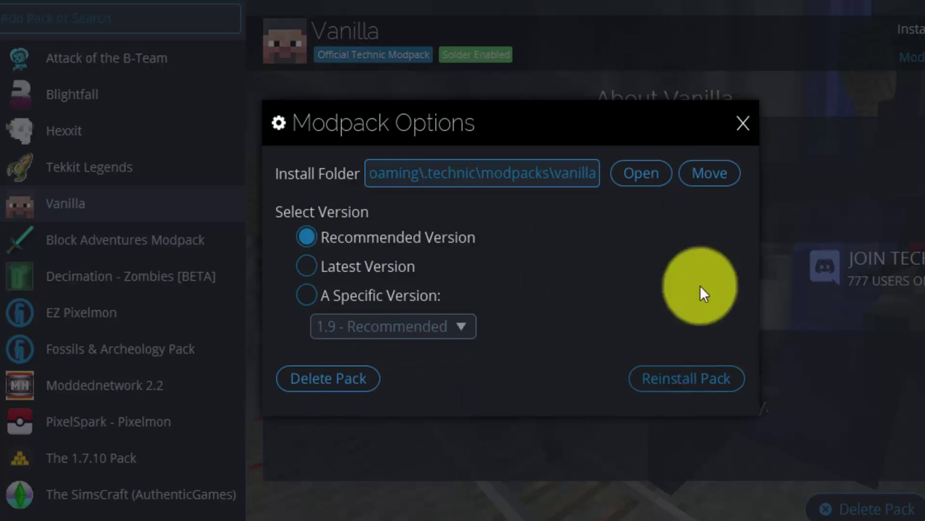
click(743, 123)
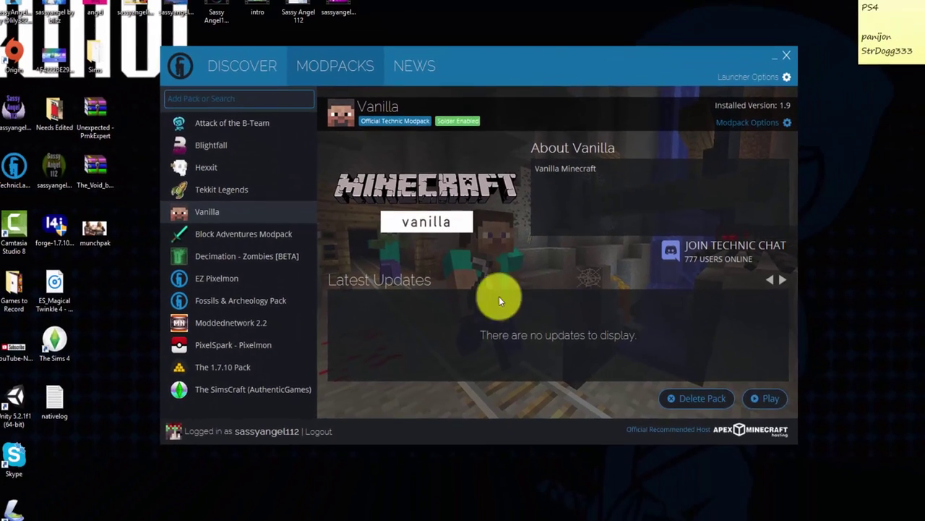
- Play the Vanilla modpack and look in on the game's world selection and Multiplayer screens
click(765, 398)
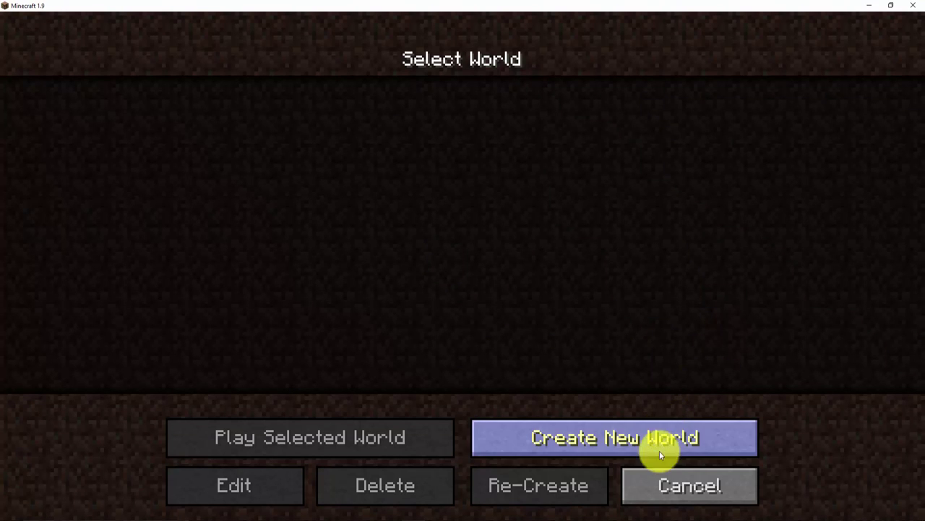
click(672, 488)
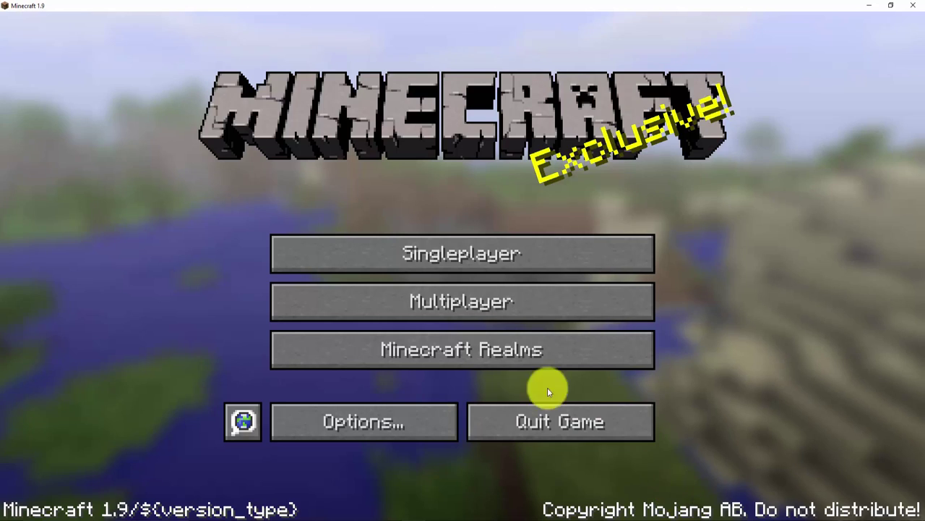
click(464, 312)
click(655, 491)
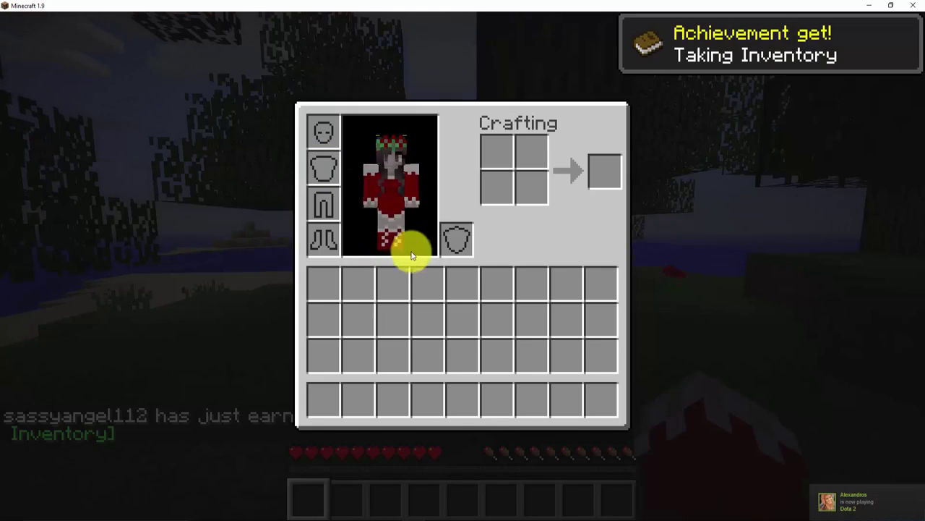
- Close the inventory, walk over to the red flowers and break tall grass to collect seeds
key(e)
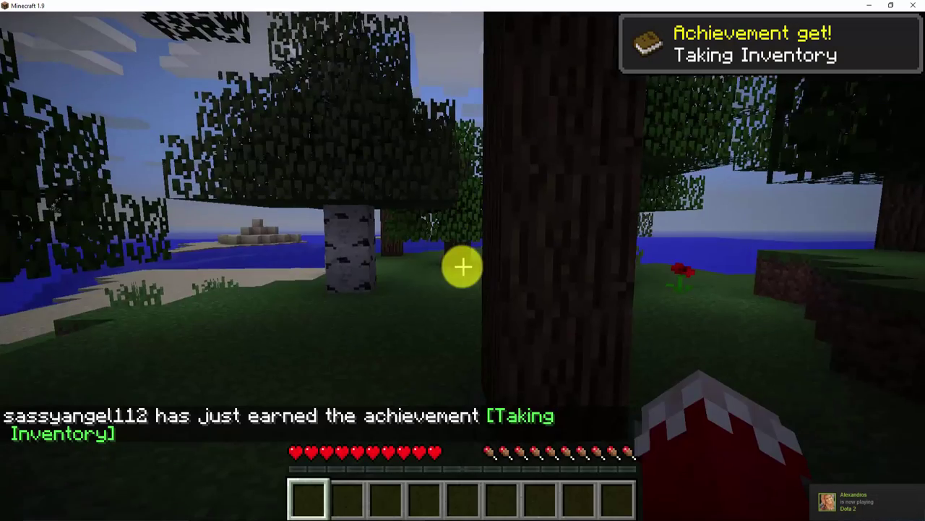
key(w)
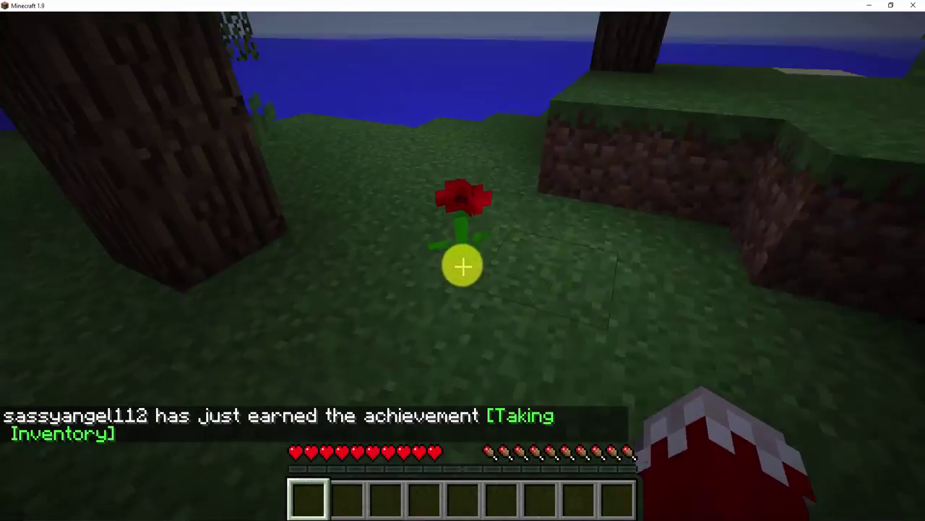
click(463, 268)
right_click(463, 268)
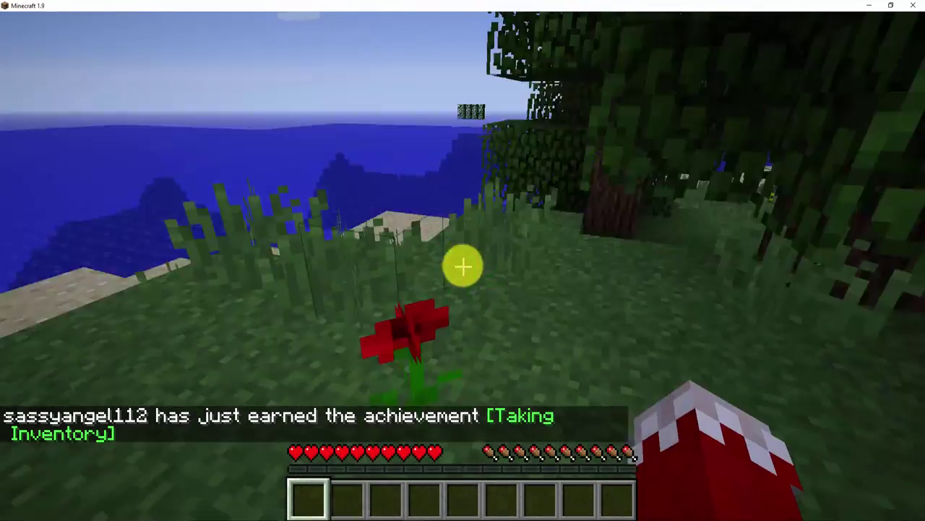
click(463, 267)
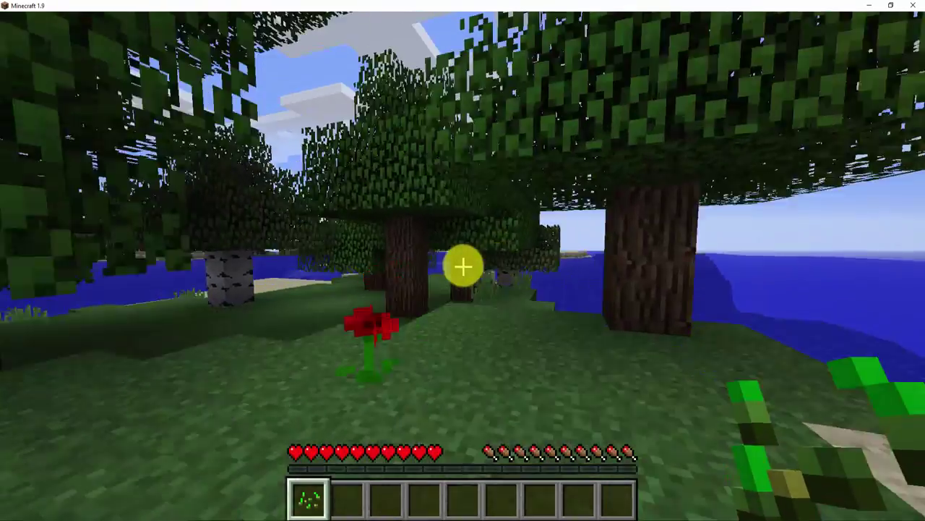
key(w)
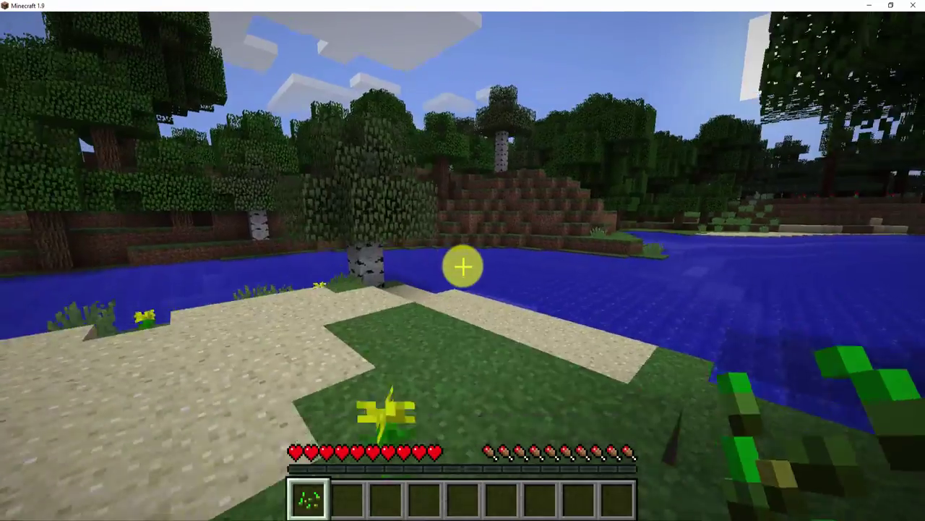
- Turn on subtitles in the Music & Sound options and return to the game
key(Escape)
click(418, 310)
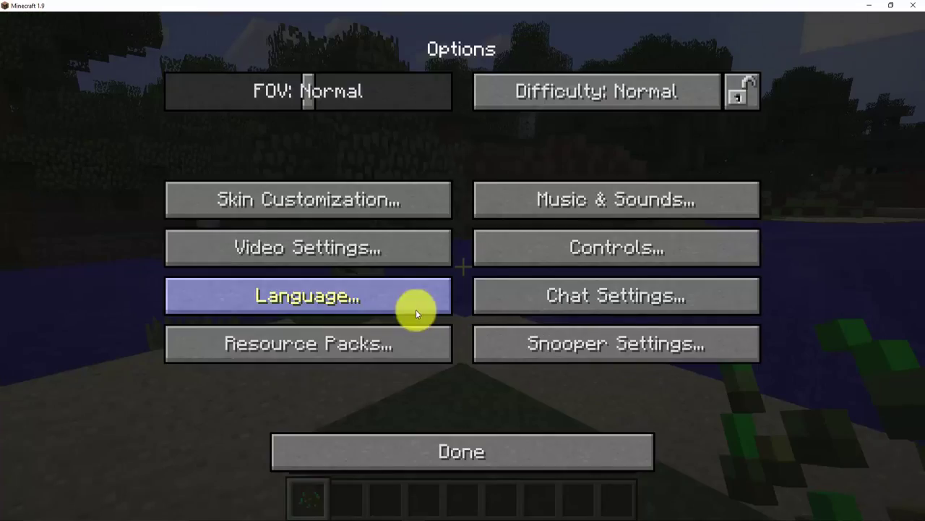
click(635, 202)
click(502, 374)
click(503, 452)
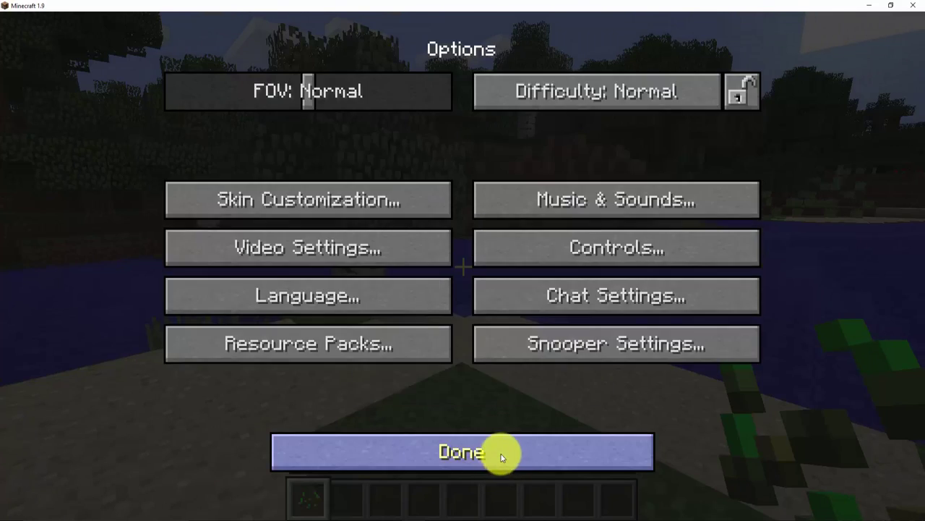
click(502, 454)
click(533, 167)
- Walk along the shore, break a log block from the tree and cycle through the hotbar slots
key(w)
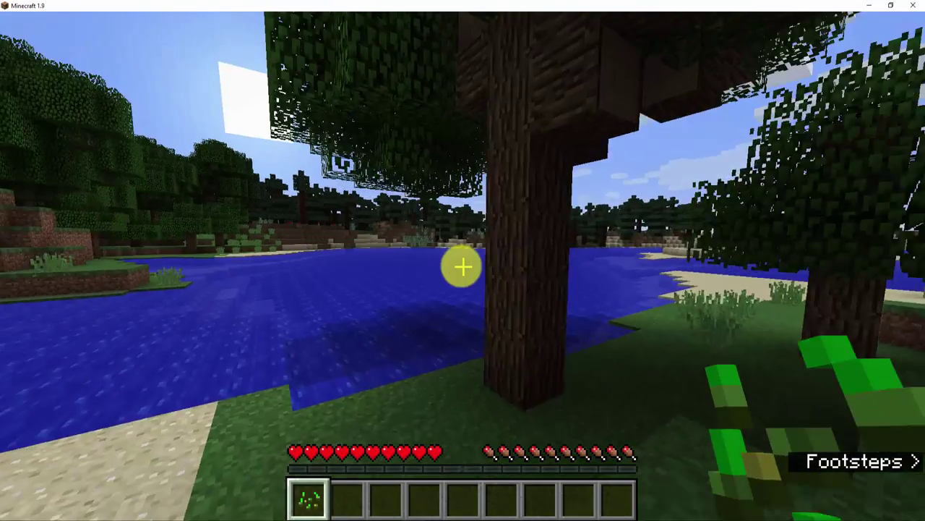
click(463, 266)
key(w)
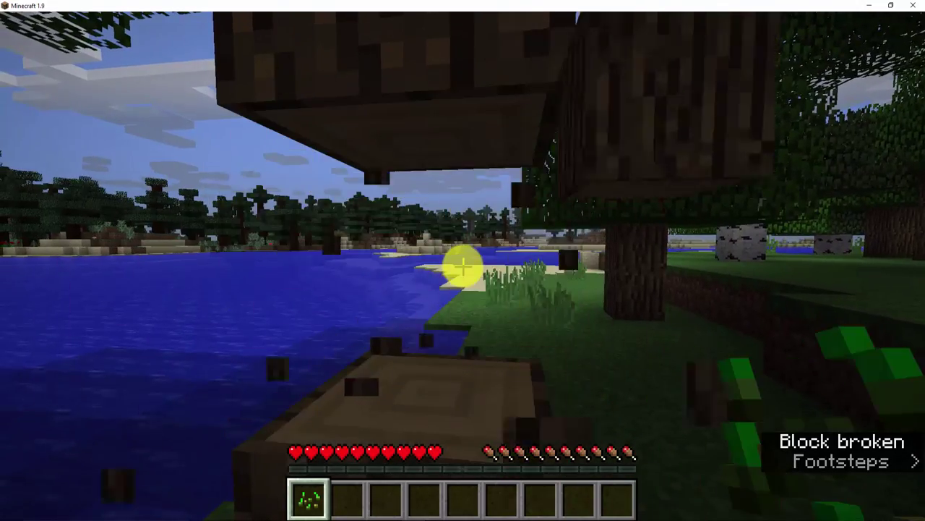
scroll(463, 266, down, 1)
scroll(463, 266, up, 2)
scroll(463, 266, up, 8)
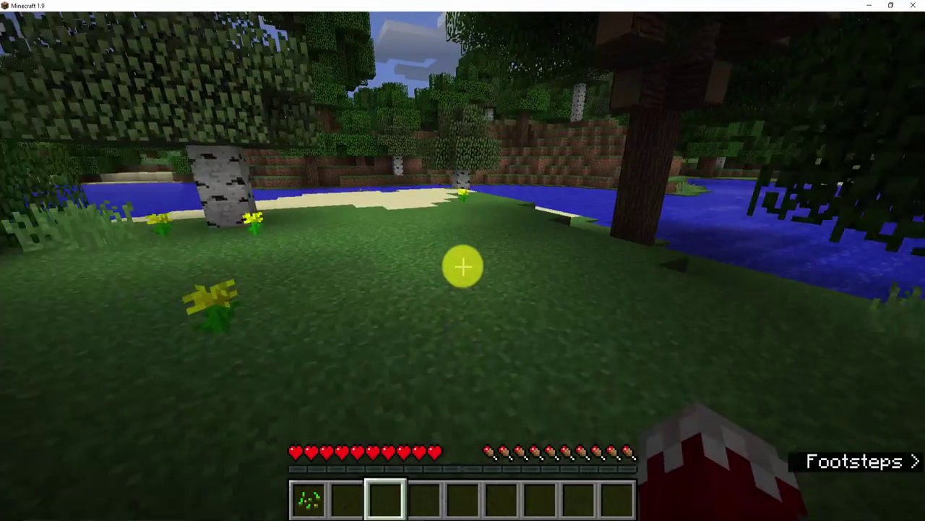
key(w)
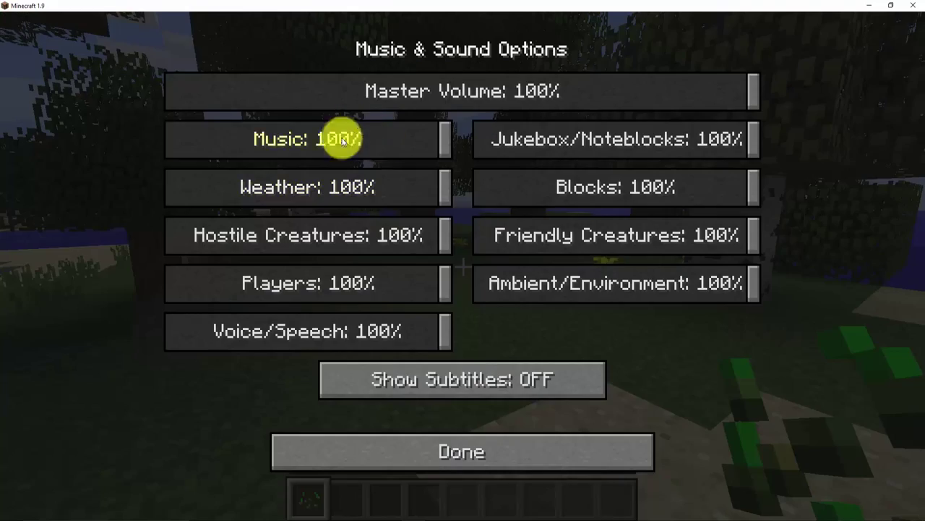
- Turn the music volume off in the Music & Sound options and return to the game
drag(342, 140, 106, 141)
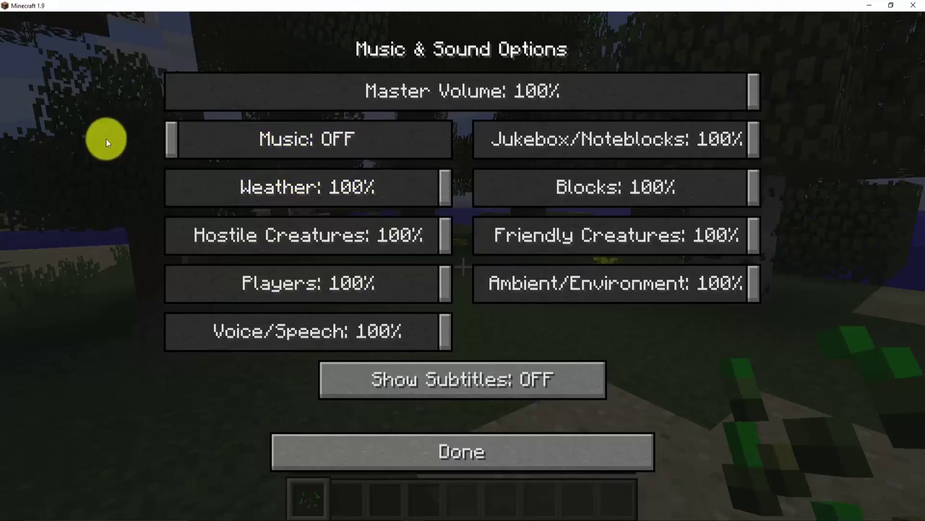
click(429, 455)
click(430, 455)
key(Escape)
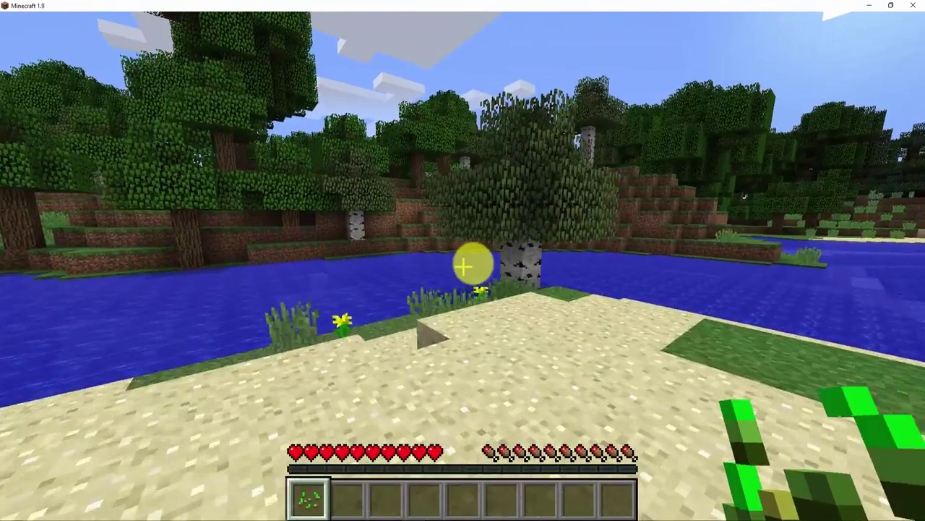
- Explore the island on foot, along the sandy shore and back through the trees
key(w)
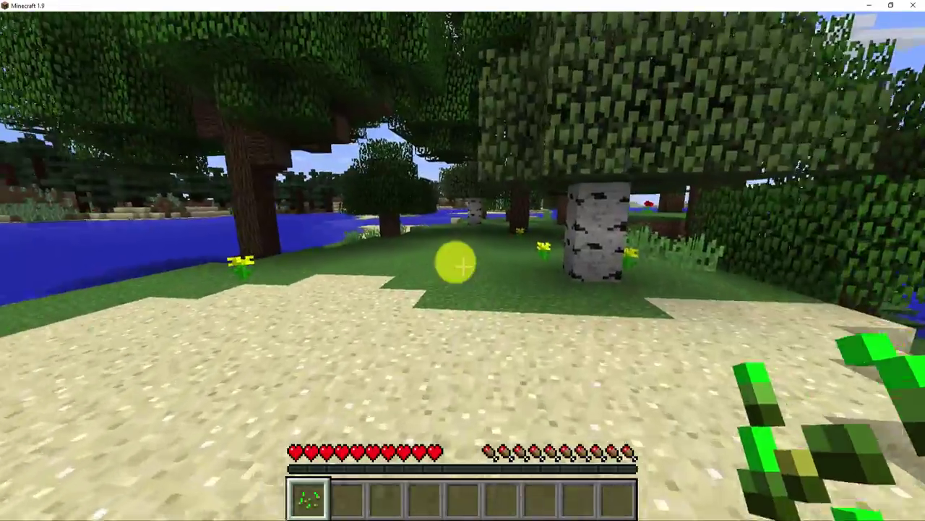
key(w)
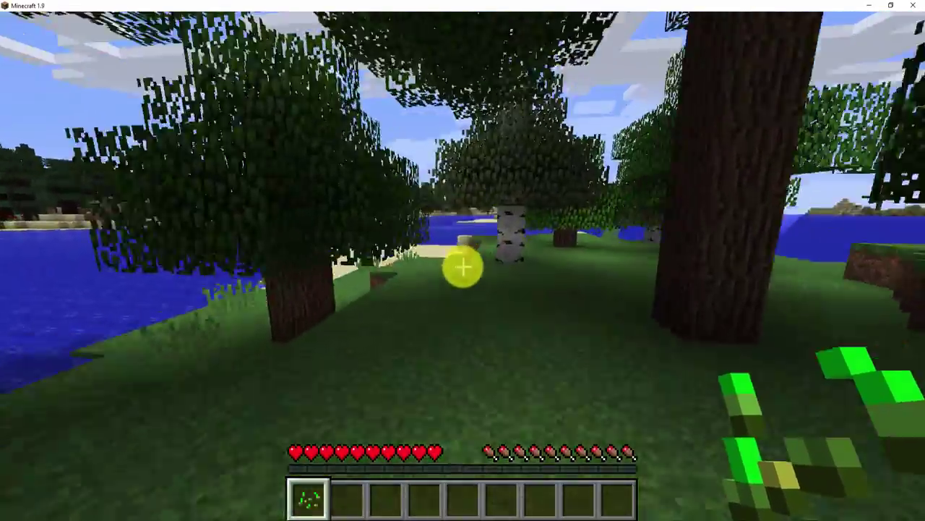
key(w)
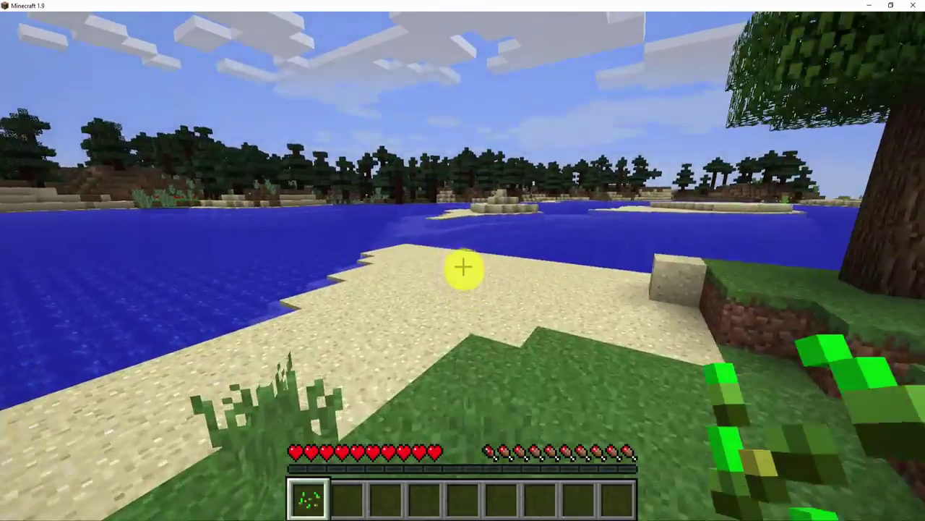
key(w)
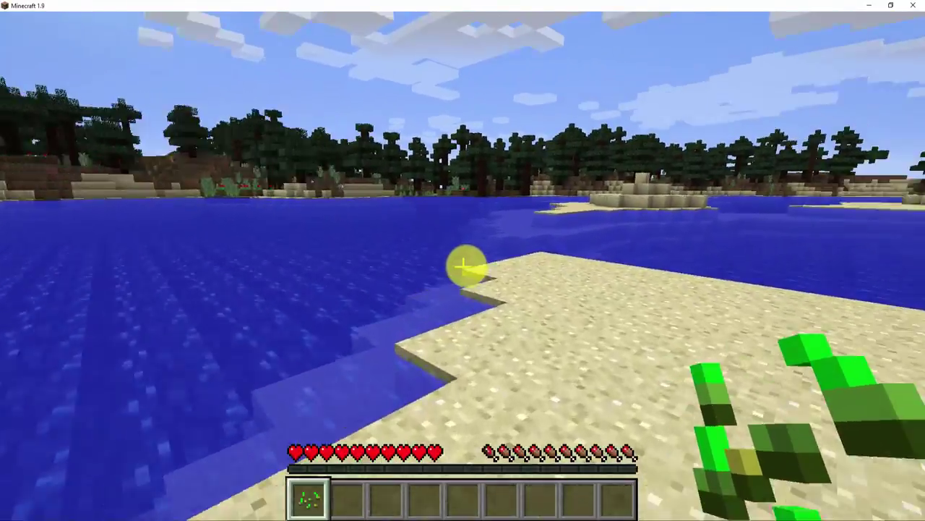
key(w)
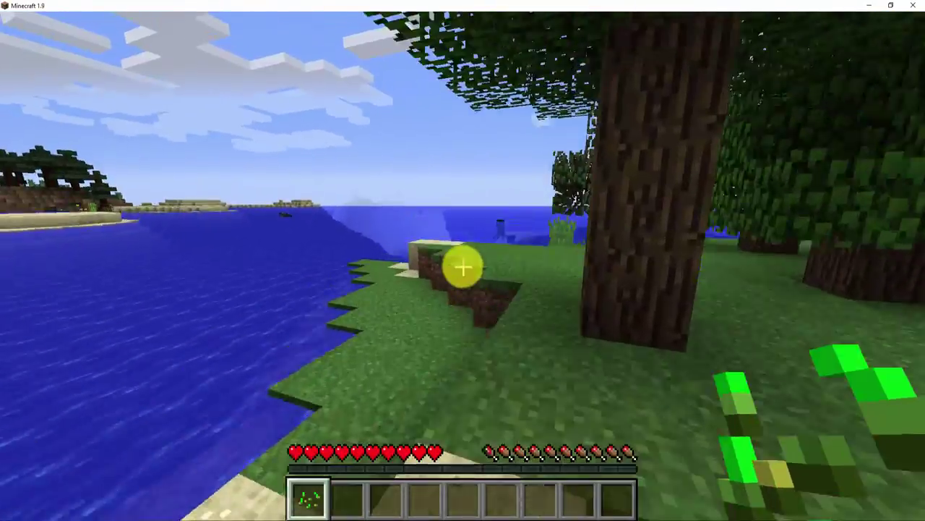
key(w)
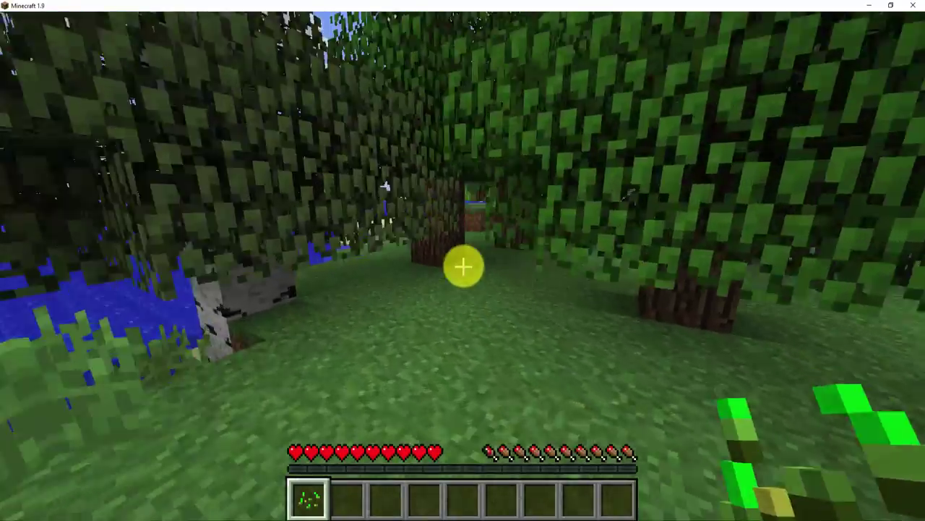
key(w)
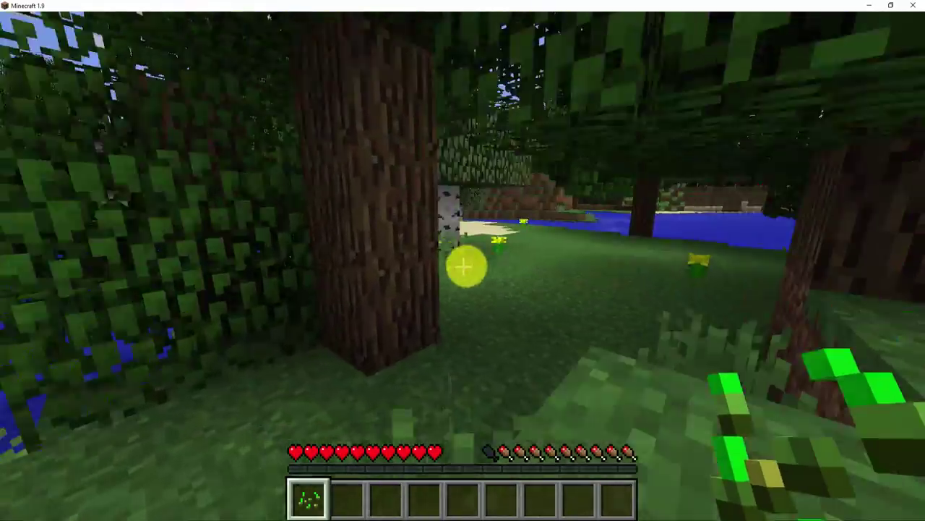
- Walk through the trees and past the lake, jump up the grassy ledge near the red flower and return to the sandy beach
key(w)
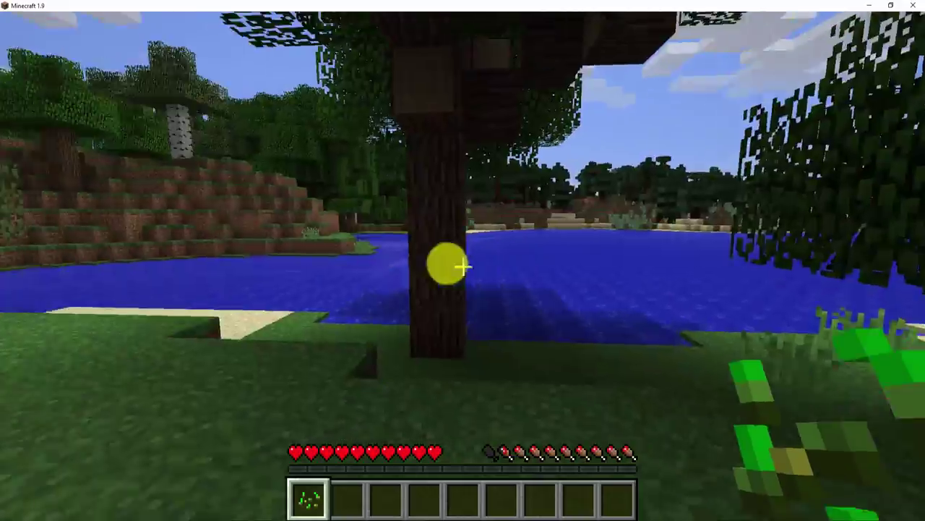
key(w)
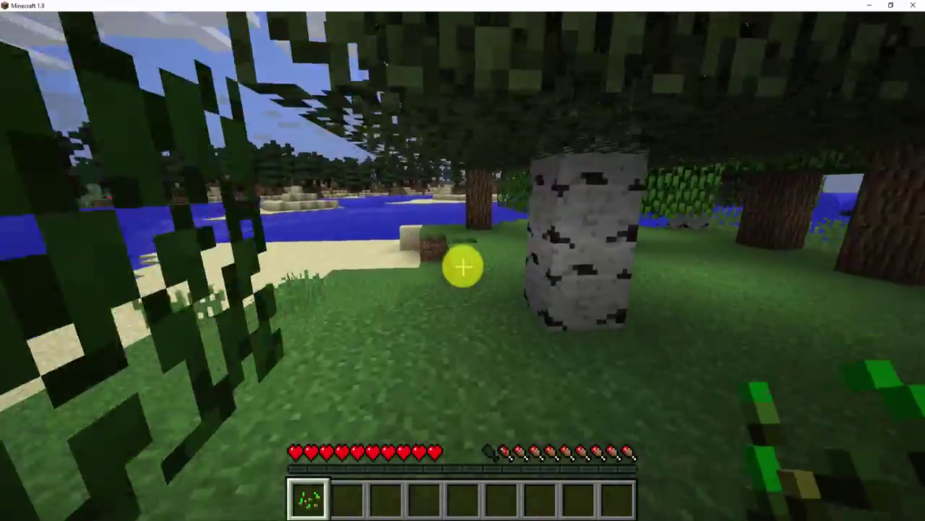
key(w)
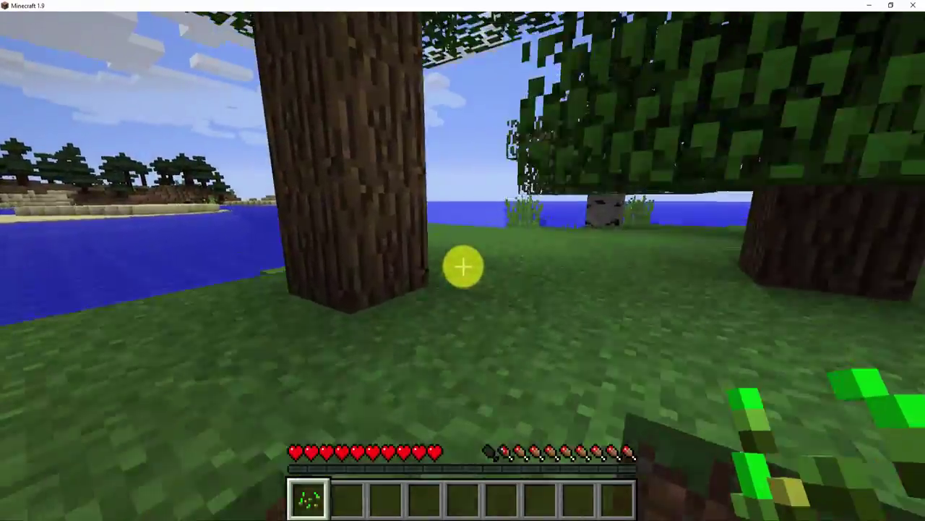
key(w)
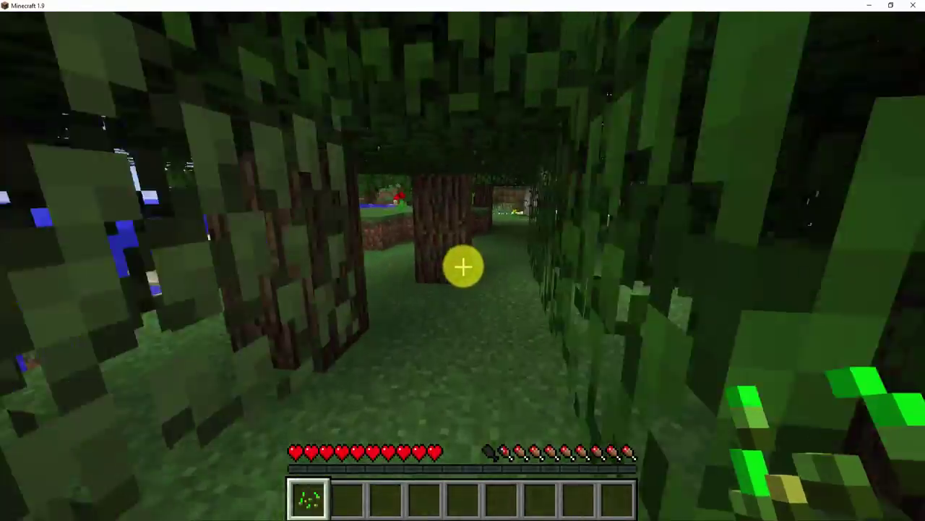
key(w)
key(space)
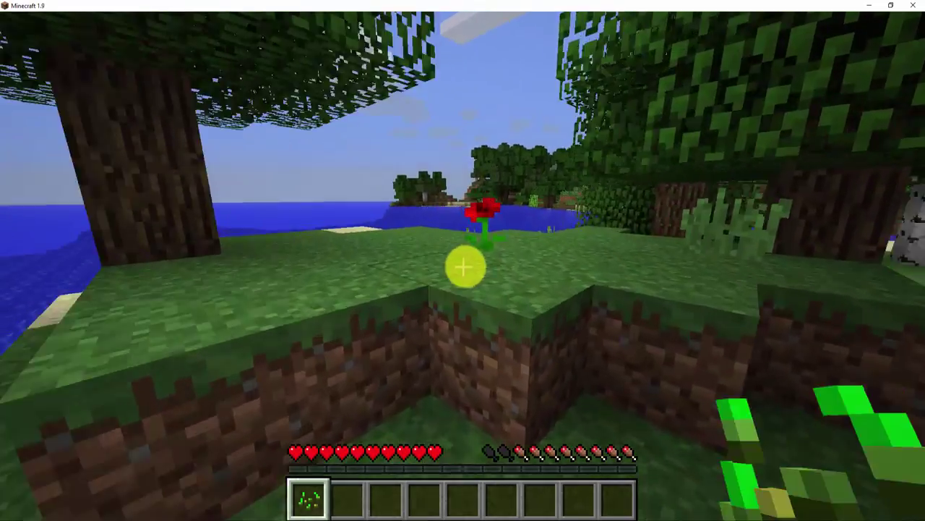
key(w)
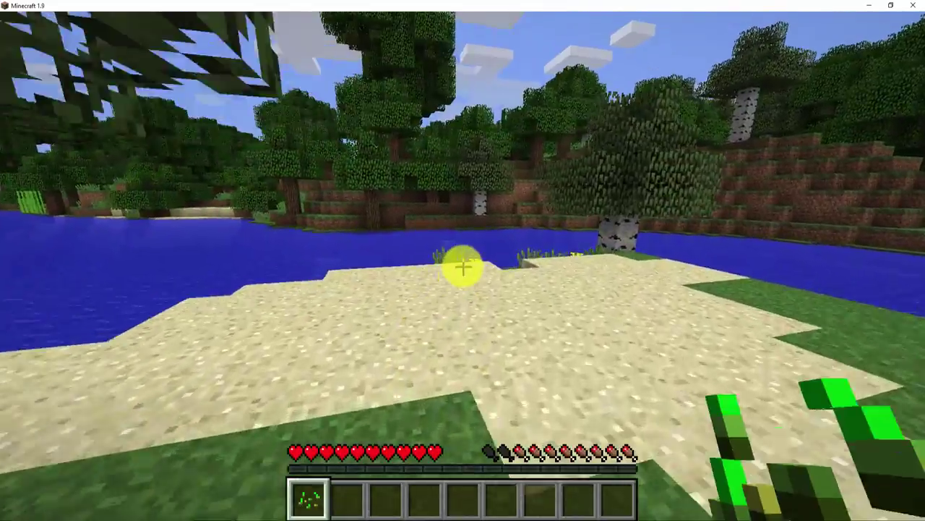
key(w)
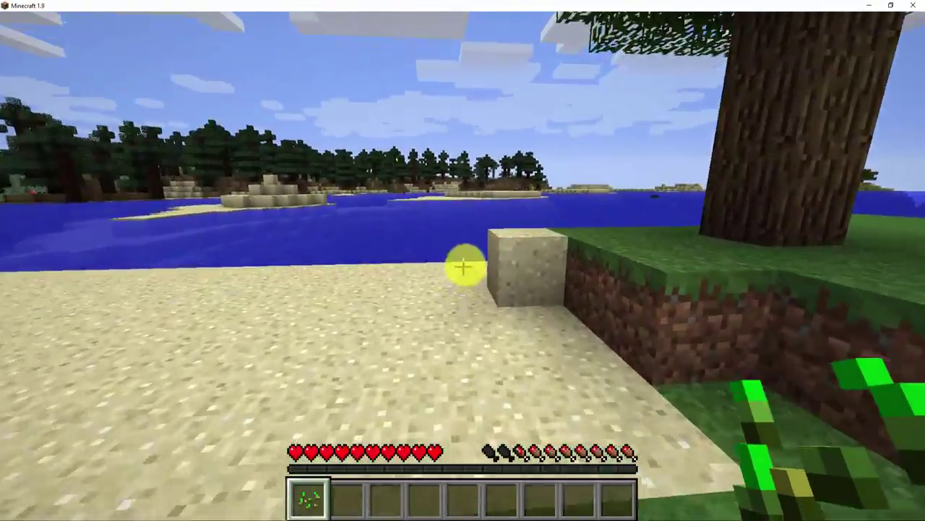
- Cycle the camera perspective to show the player character in third-person view on the beach
key(F5)
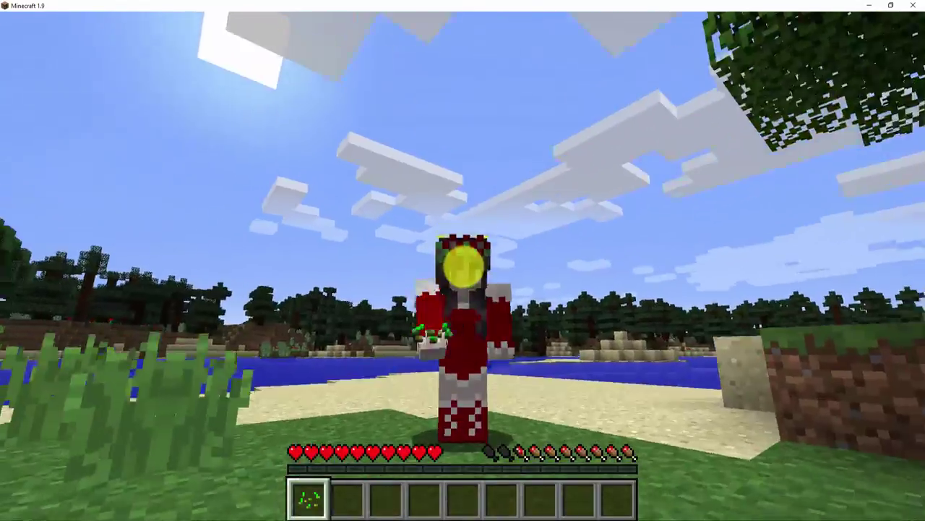
key(F5)
key(F5)
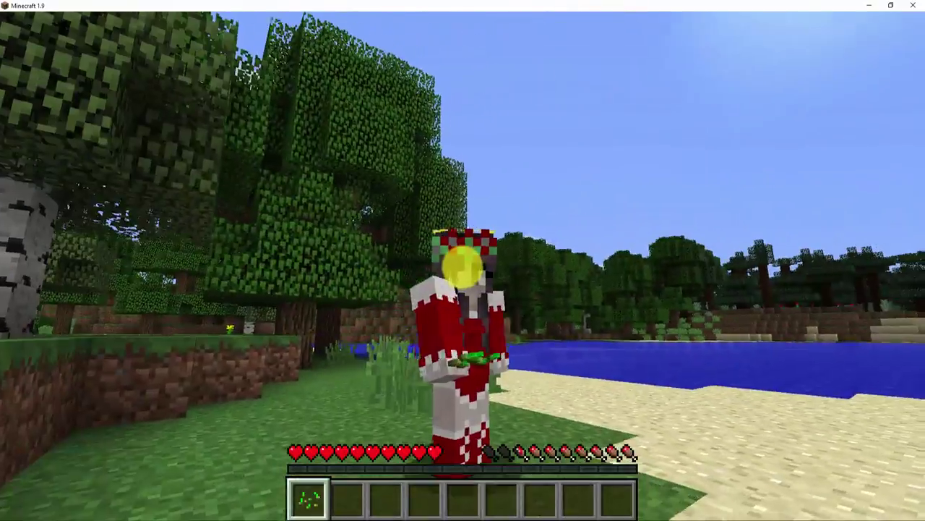